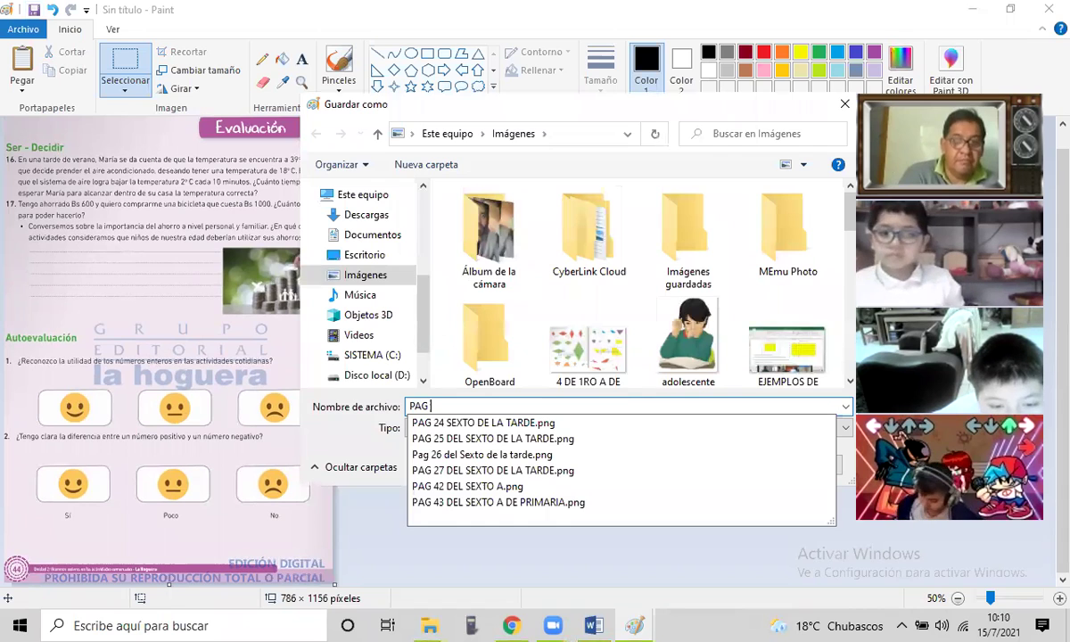
- Save the image in the Imágenes folder as the PNG file "PAG 44 DEL SEXTO A DE PRIMARIA"
text(44 DEL SEXTO)
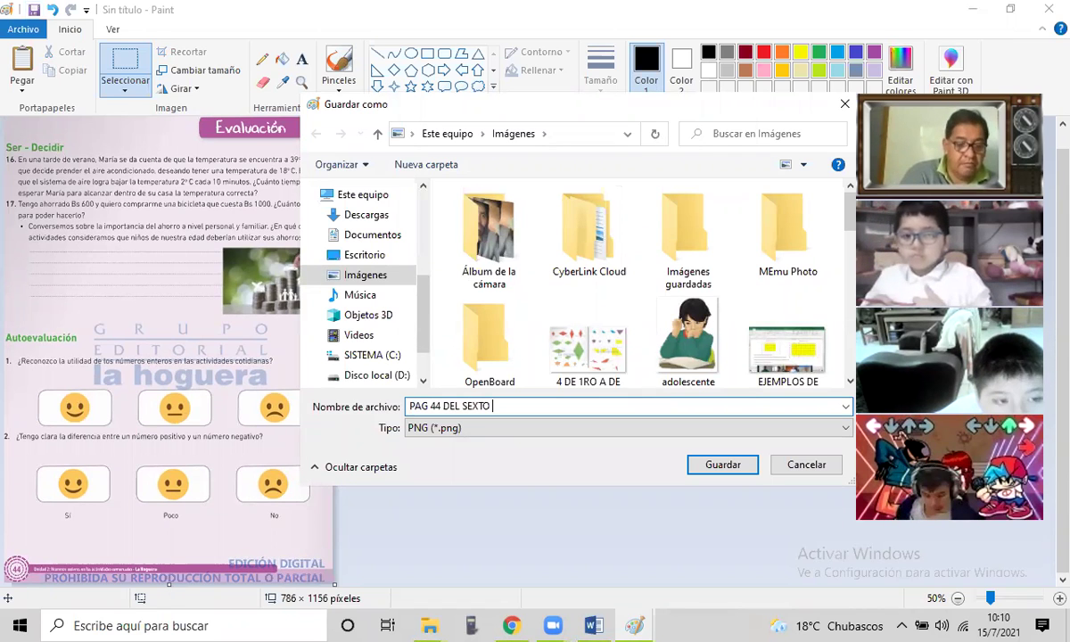
text( A DE PRIMARIA)
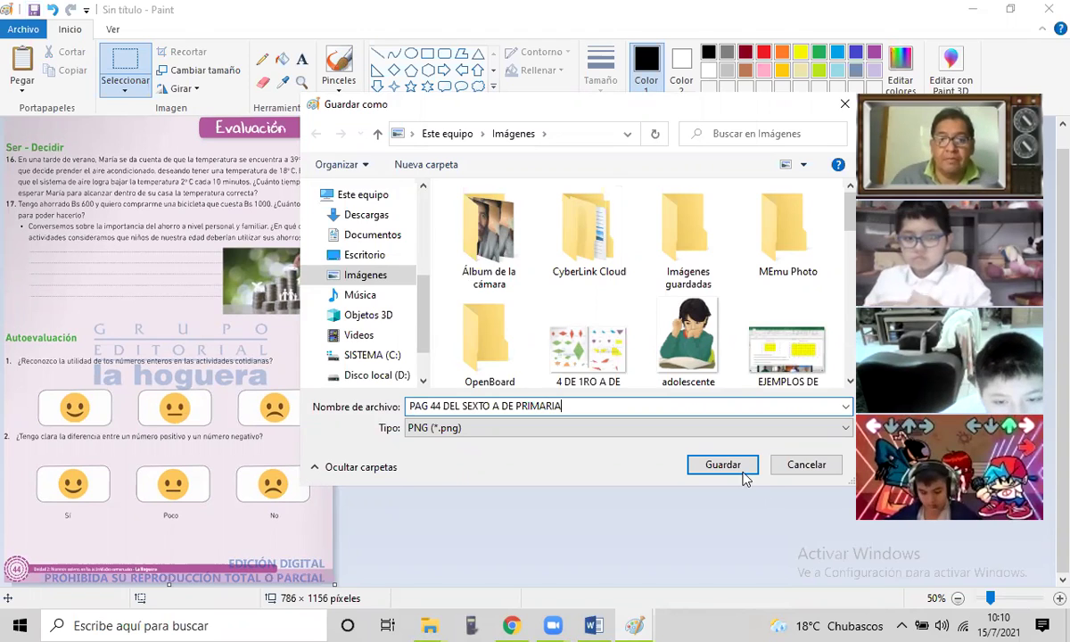
key(Return)
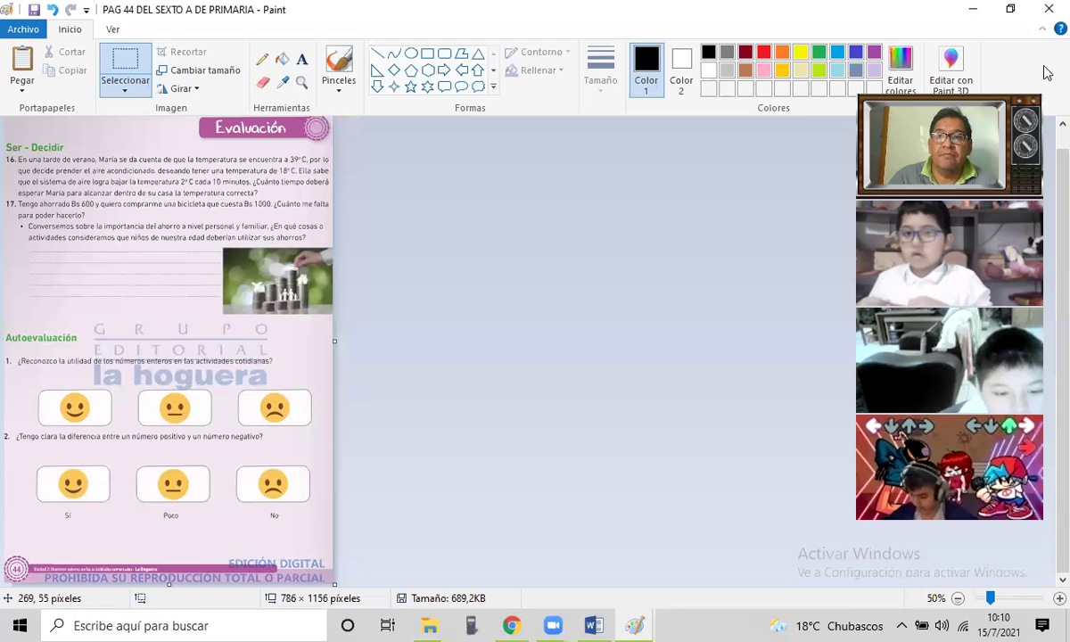
- Discard the untitled pasted screenshot without saving and start a new blank canvas
key(ctrl+n)
key(ctrl+v)
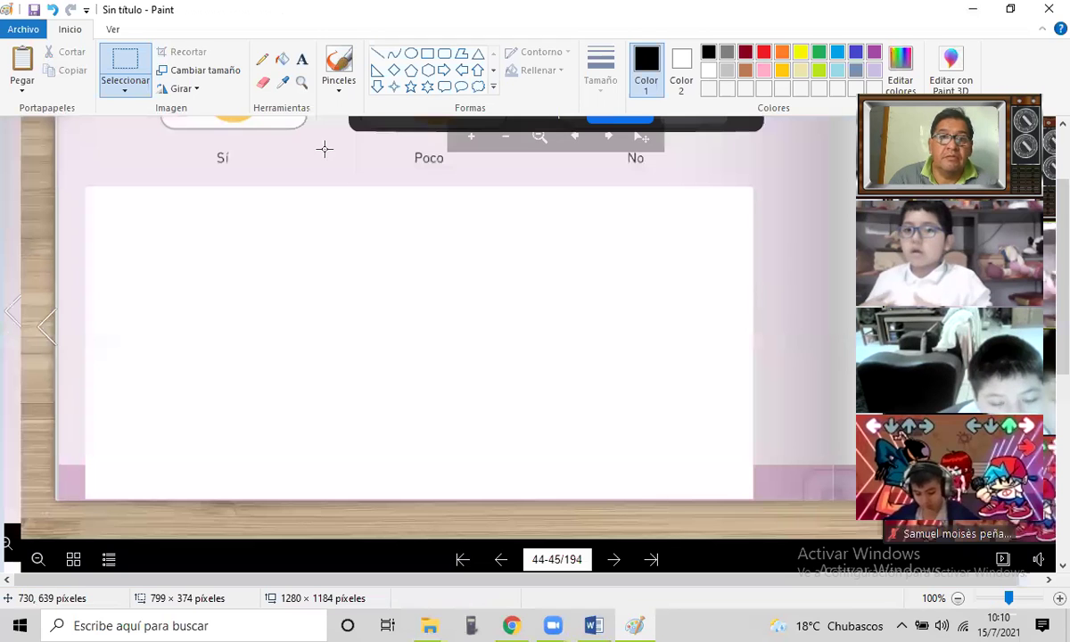
key(alt+a)
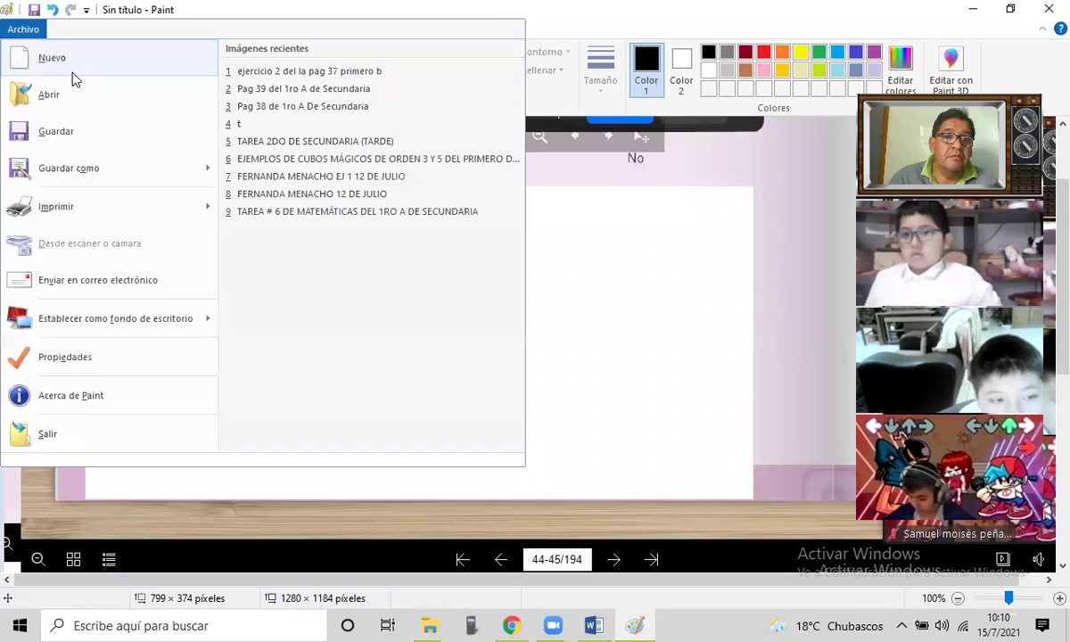
key(n)
click(525, 314)
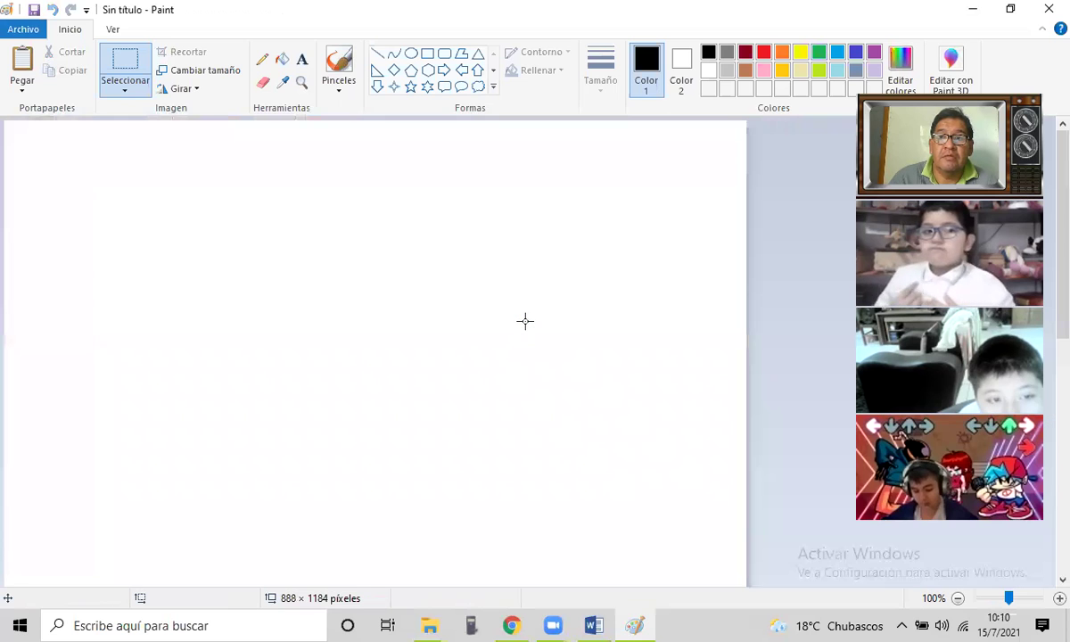
- Switch to the Google Classroom classwork page of 6TO "A" PRIMARIA in Chrome and create a new assignment (Tarea)
key(alt+Tab)
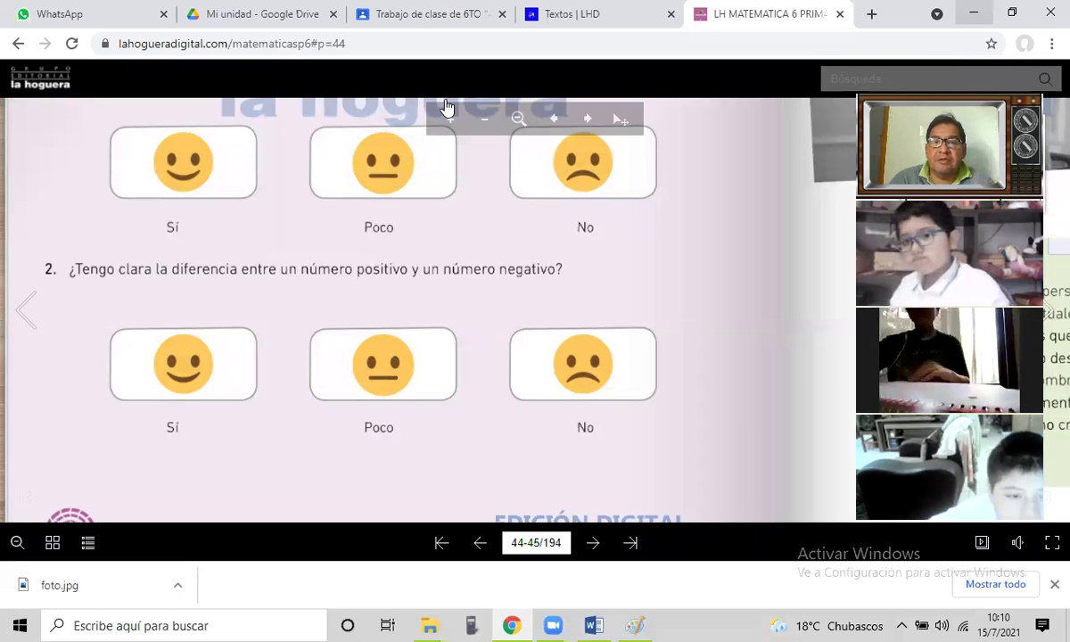
key(ctrl+3)
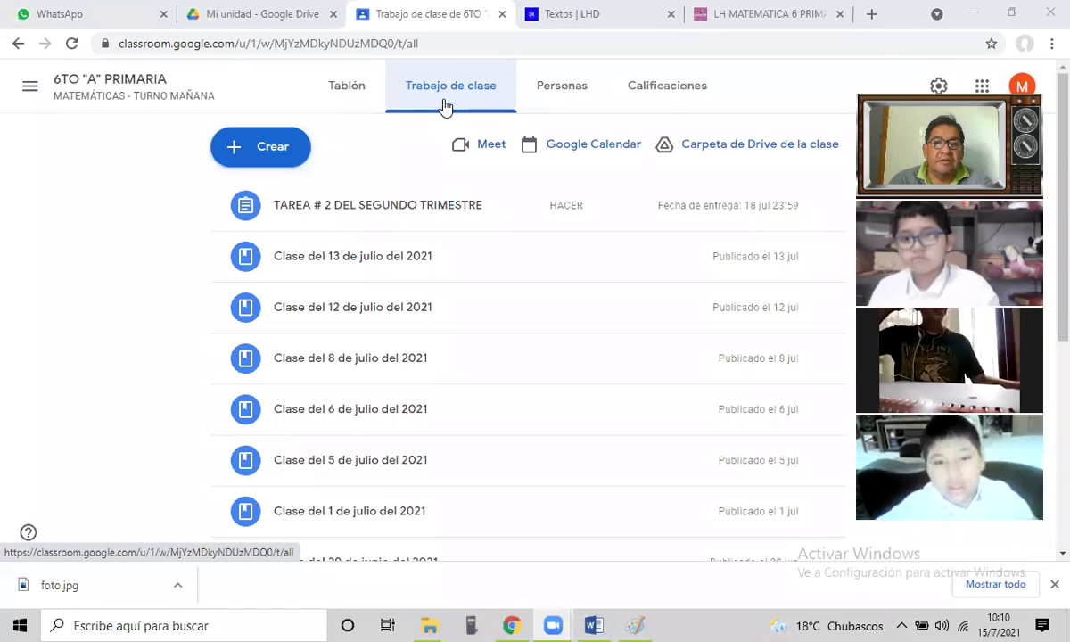
click(292, 158)
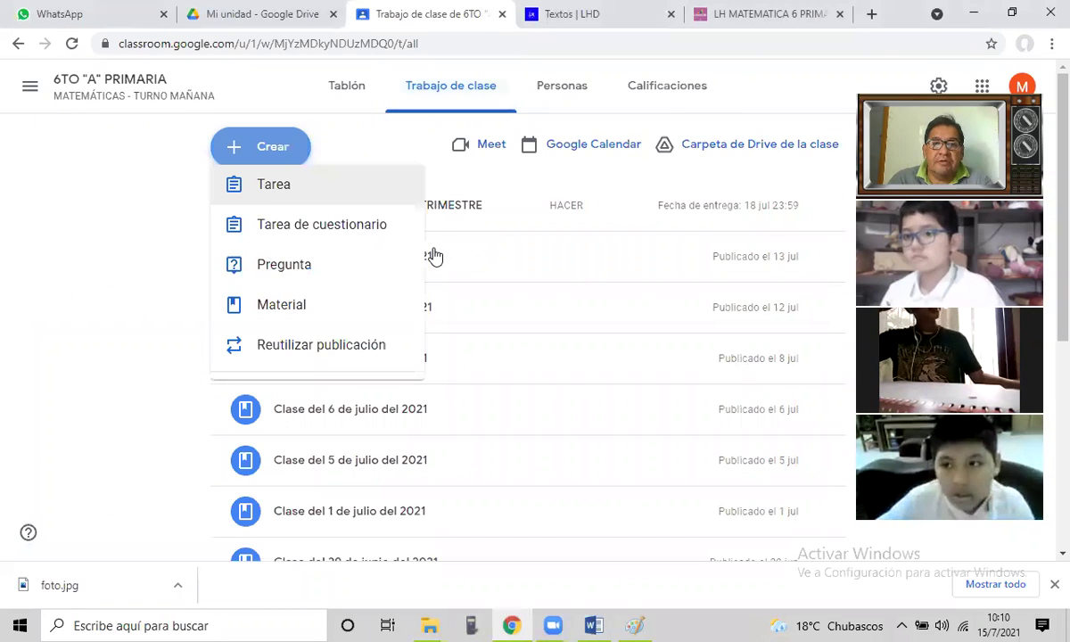
click(397, 280)
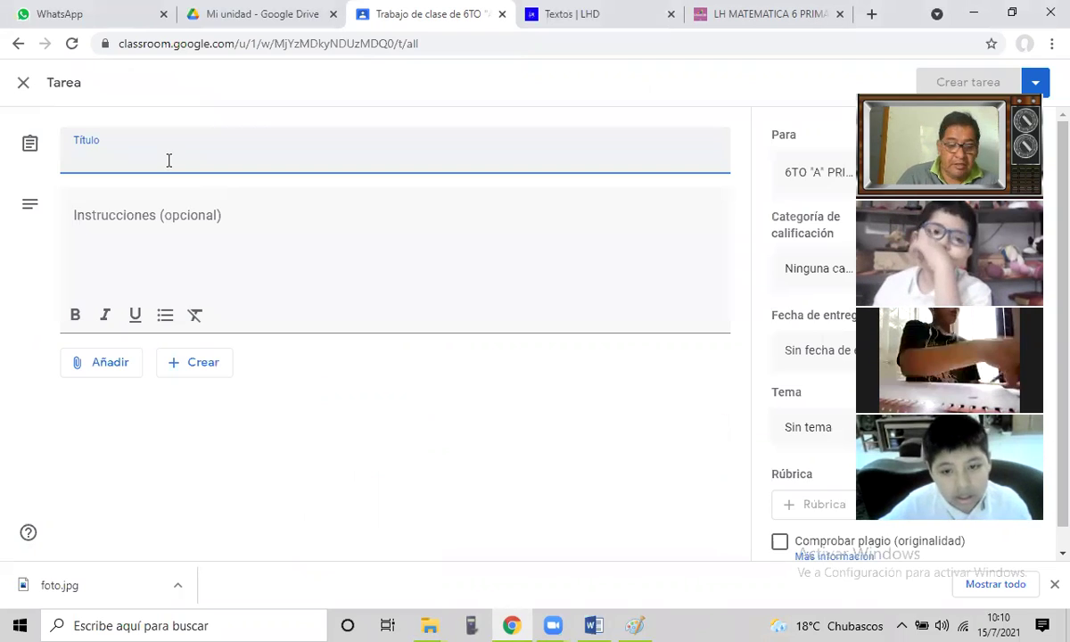
- Enter "EVALUACIÓN # 1" as the assignment title
text(e)
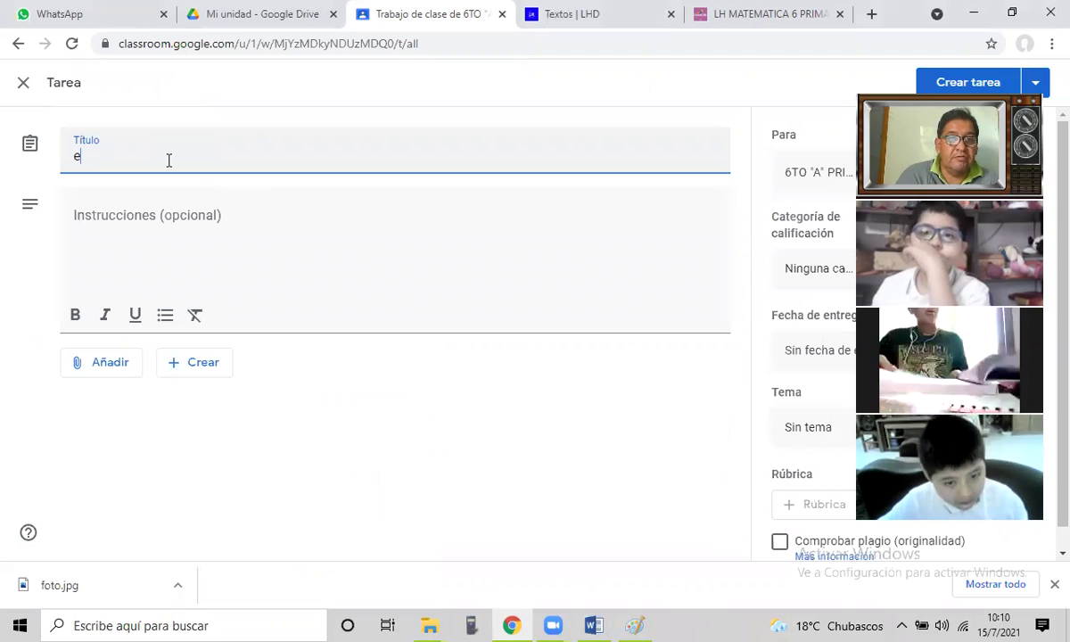
key(BackSpace)
text(EVAL)
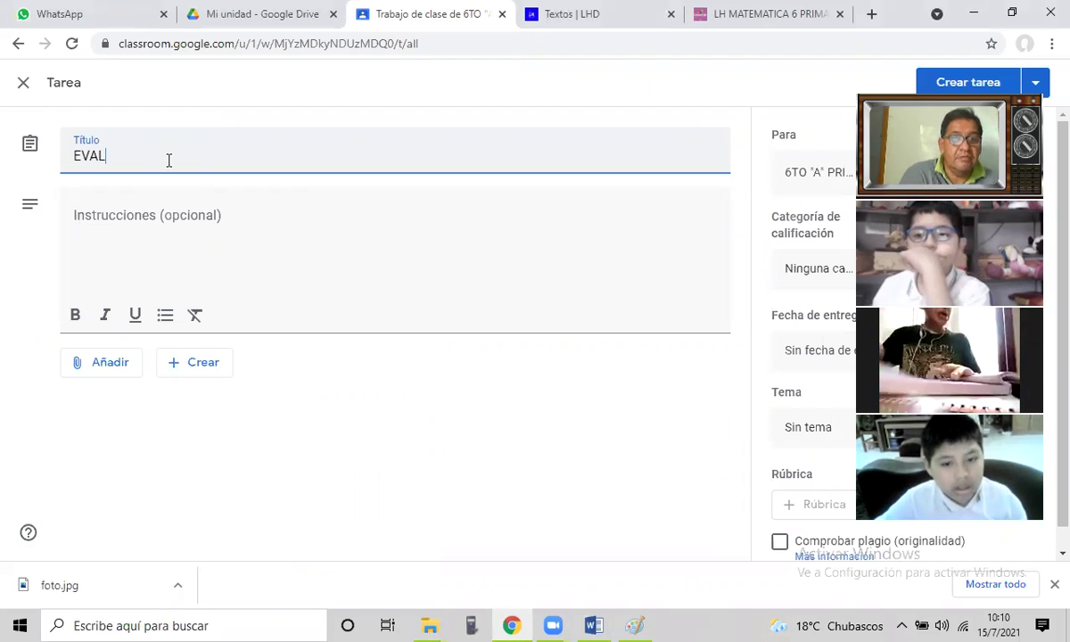
text(UACIÓN # 1)
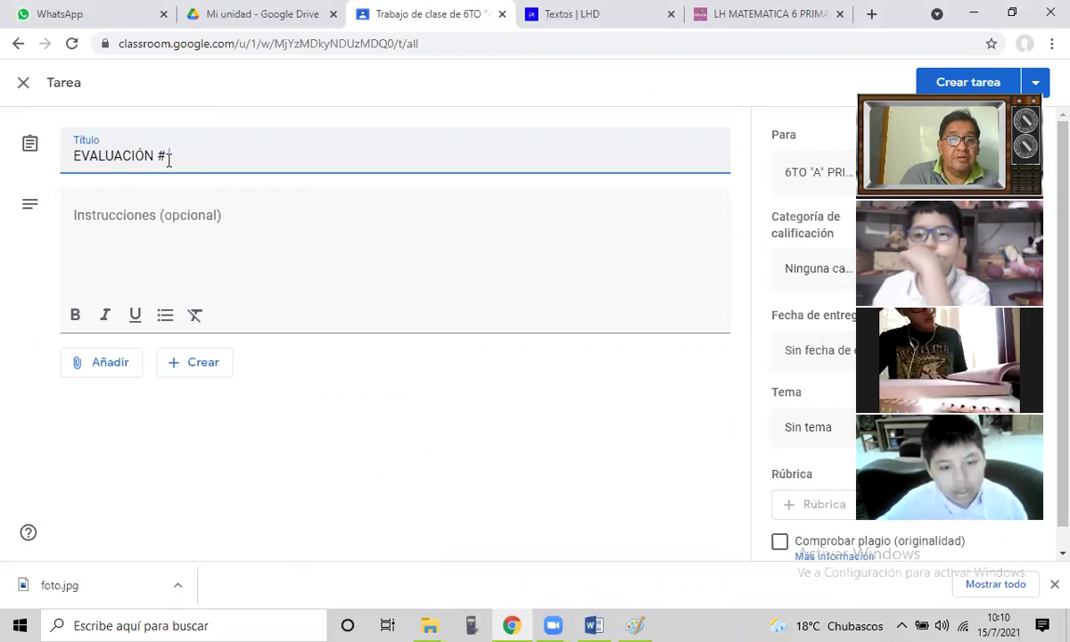
click(195, 237)
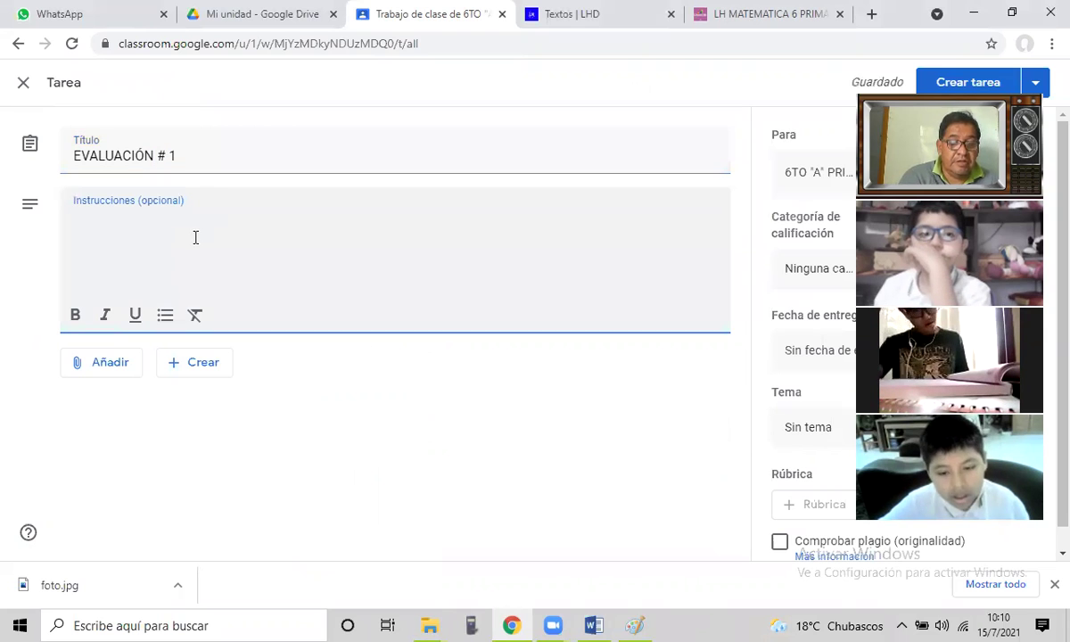
text(cONT)
key(BackSpace)
key(BackSpace)
key(BackSpace)
key(BackSpace)
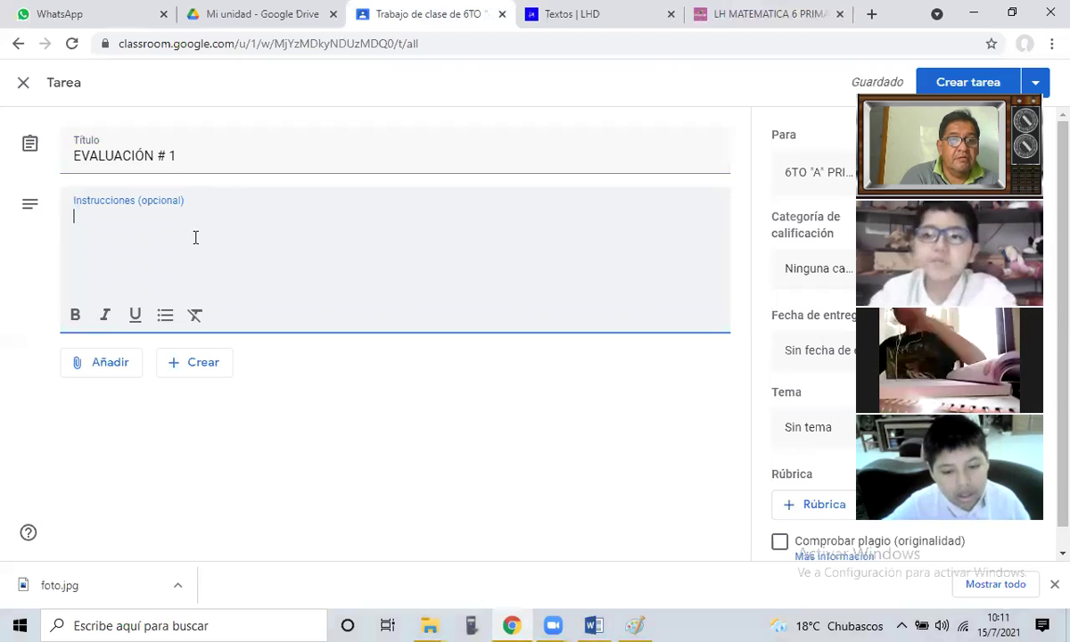
- Change the title to "EVALUACIÓN # 2" and write the instructions "Leer y contestar las 3 hojas (Pag. 42, 43 y 44)"
click(187, 164)
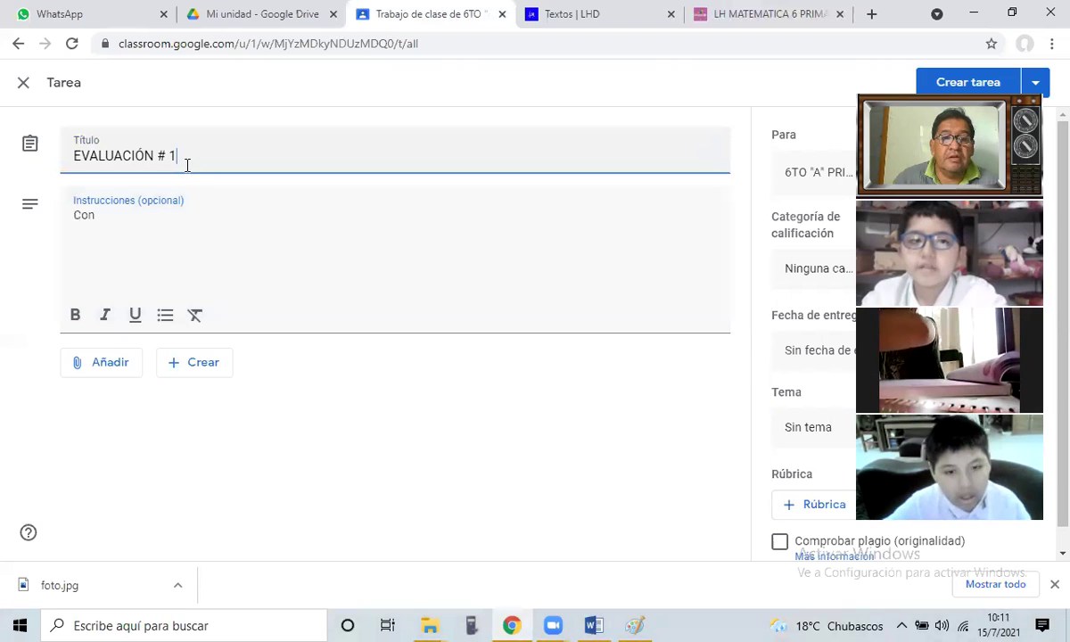
text(2)
click(149, 215)
key(BackSpace)
key(BackSpace)
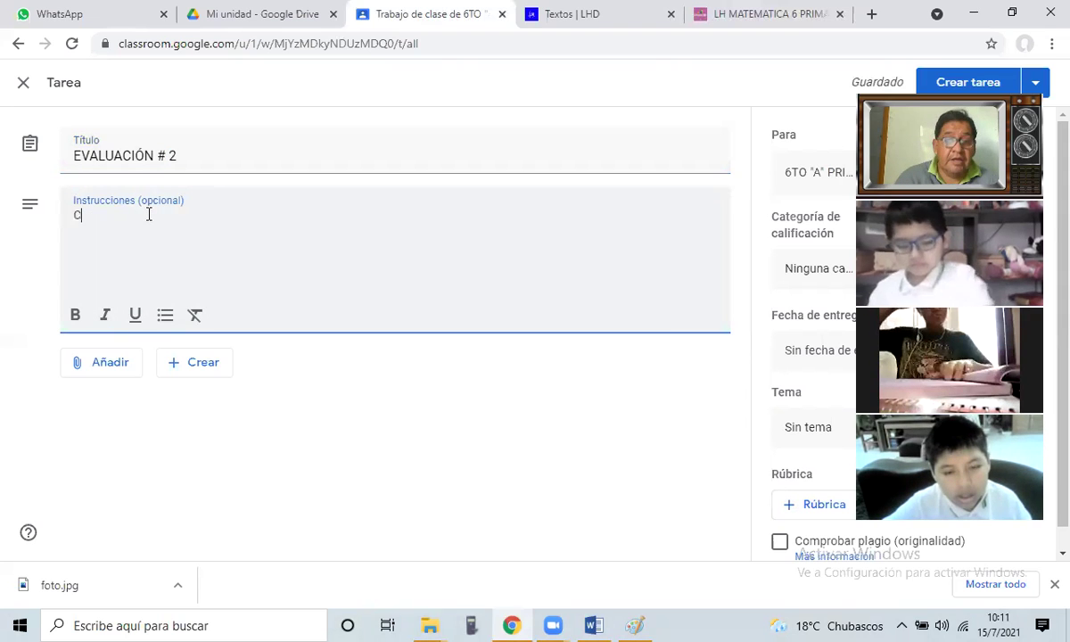
key(BackSpace)
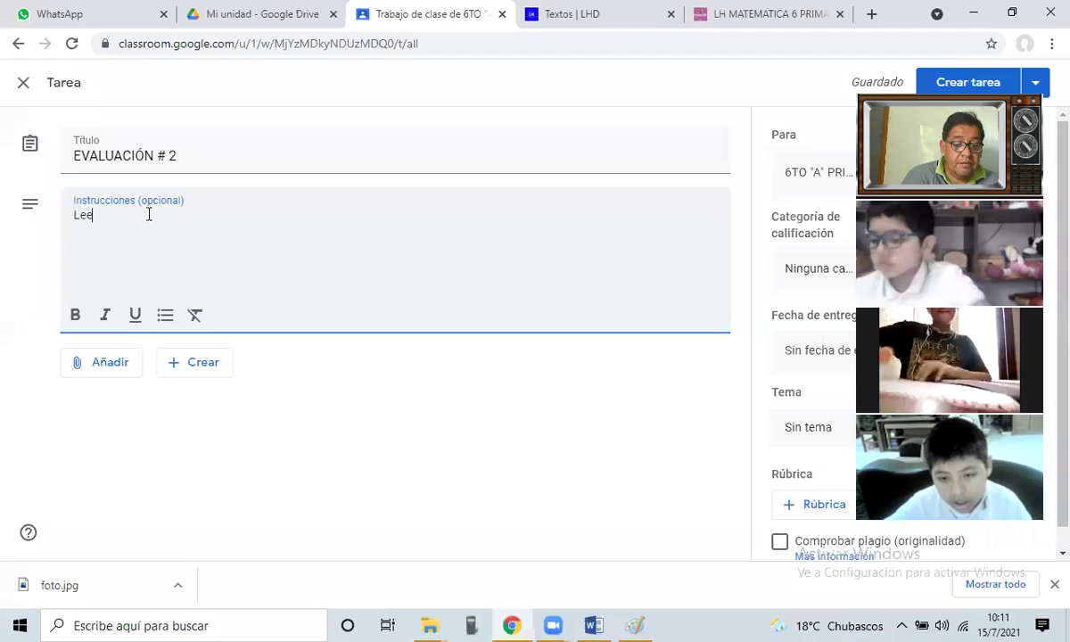
text(ntestar las 3 hojas (P)
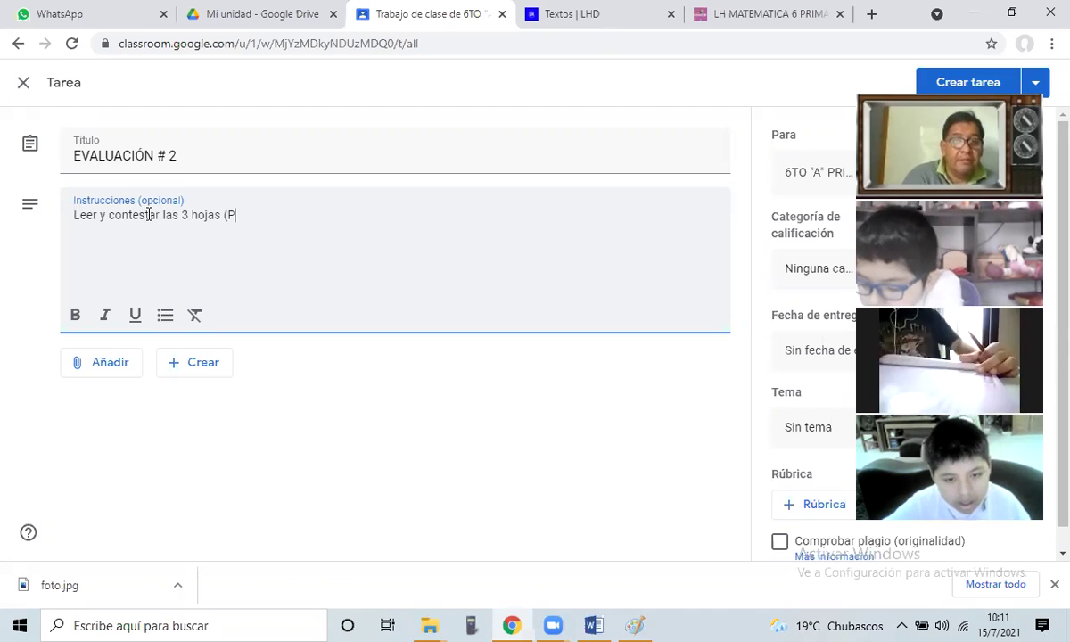
text(ag. )
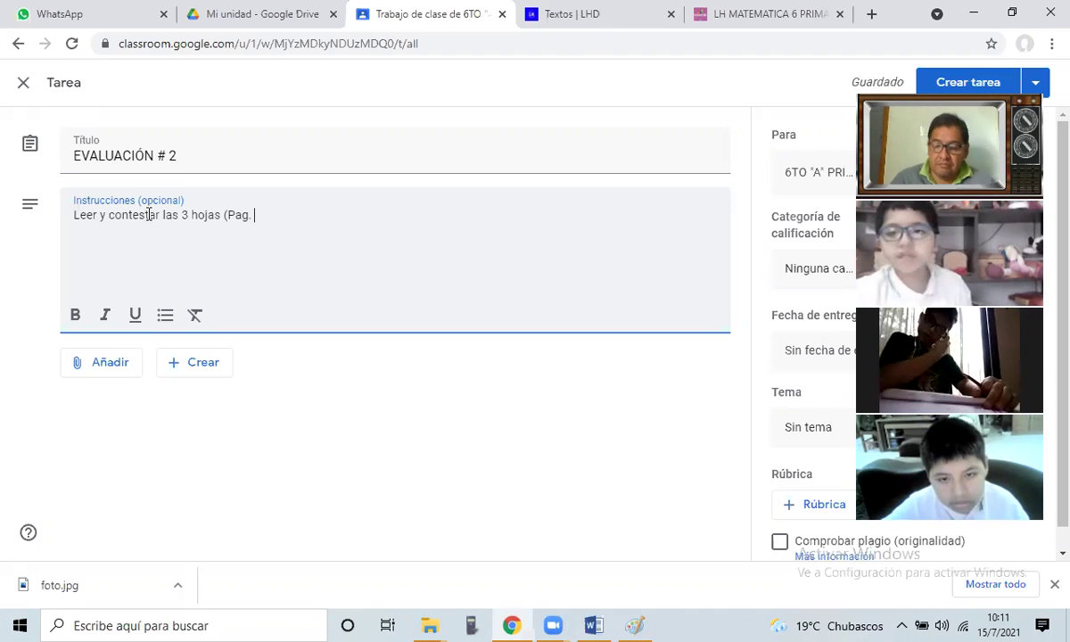
text(42, 43)
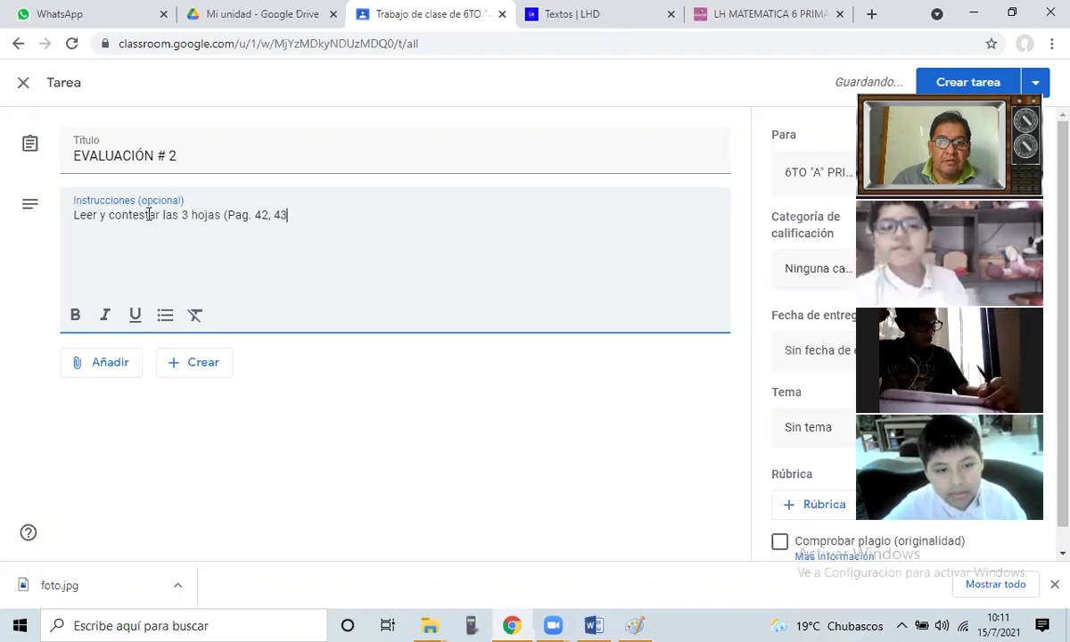
text( y 44)
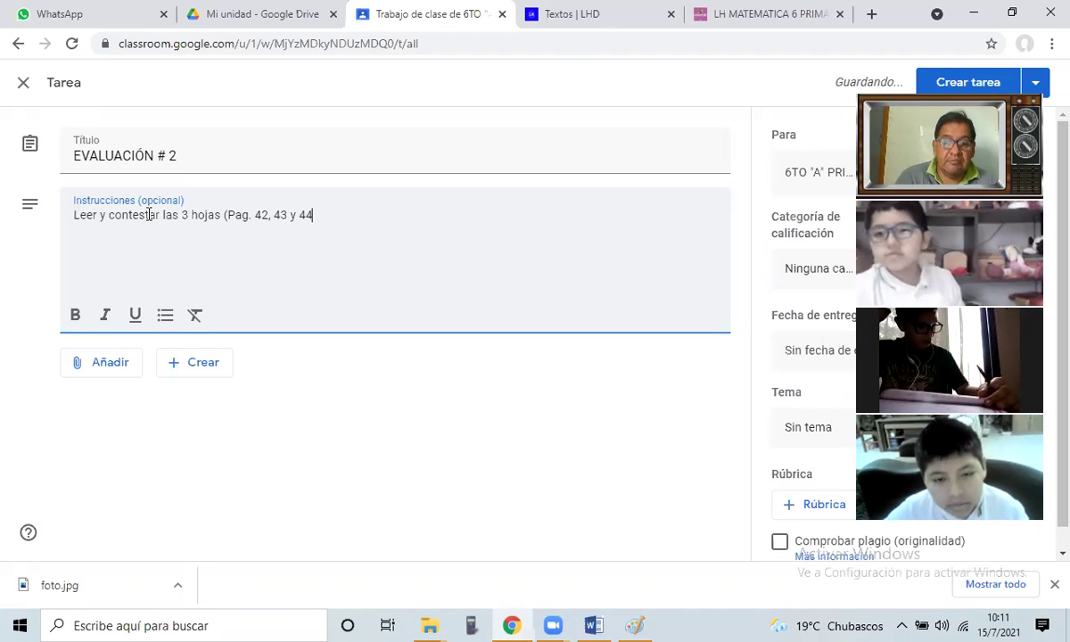
text())
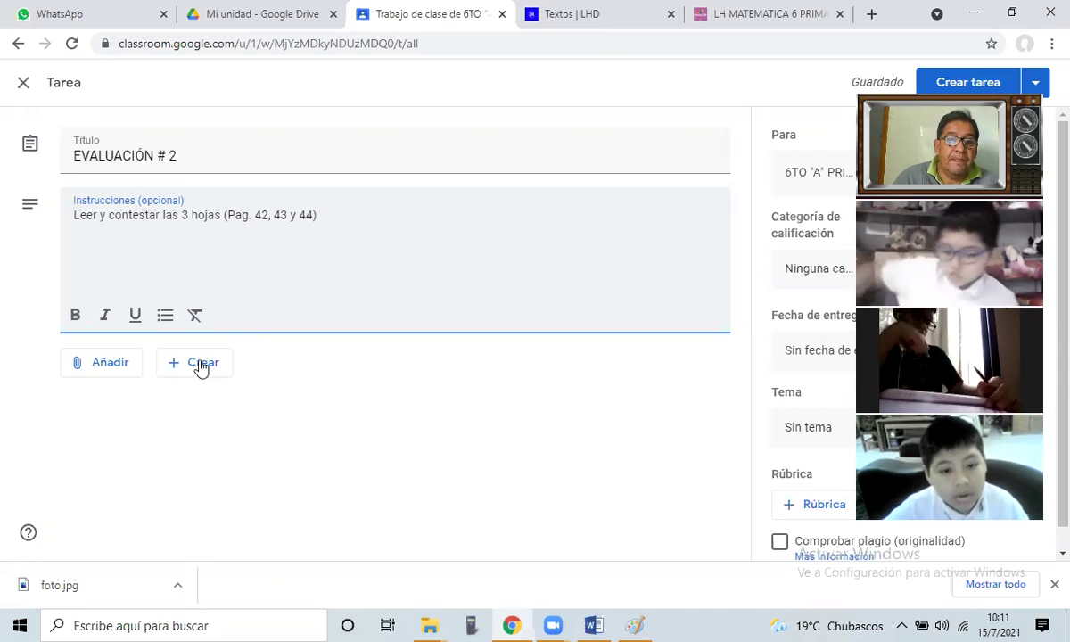
- Attach the image files PAG 42 DEL SEXTO A, PAG 43 DEL SEXTO A DE PRIMARIA and PAG 44 DEL SEXTO A DE PRIMARIA to the assignment
click(131, 370)
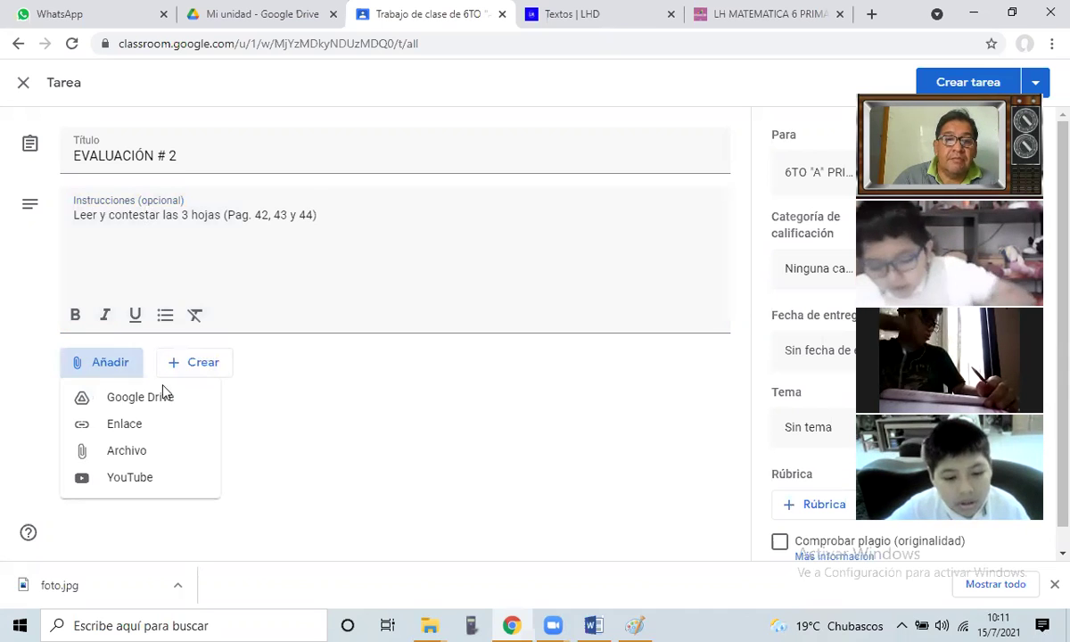
click(169, 446)
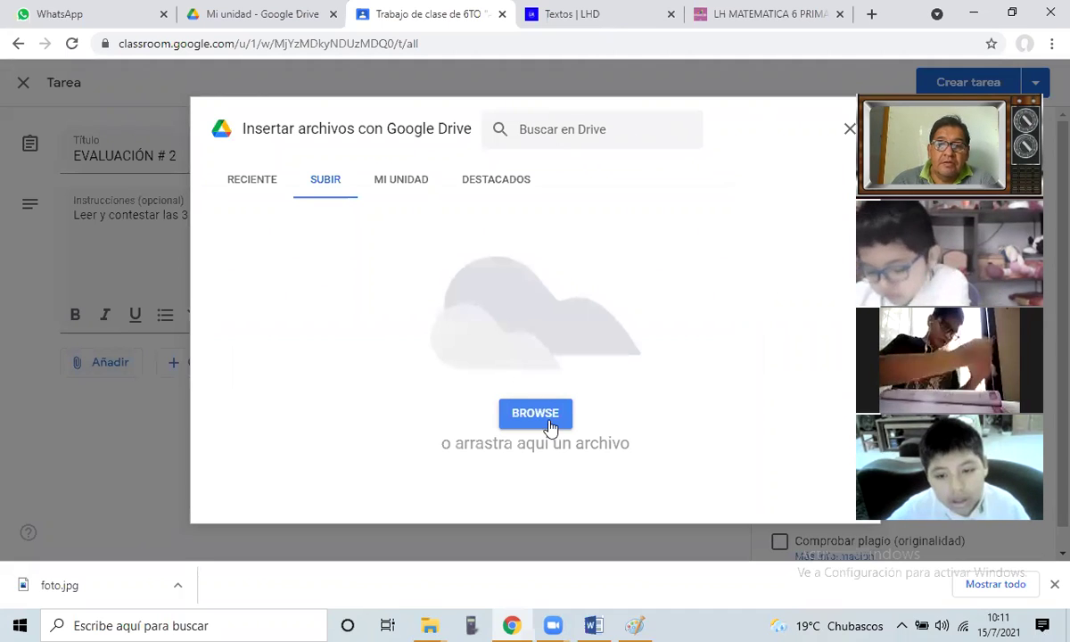
click(520, 415)
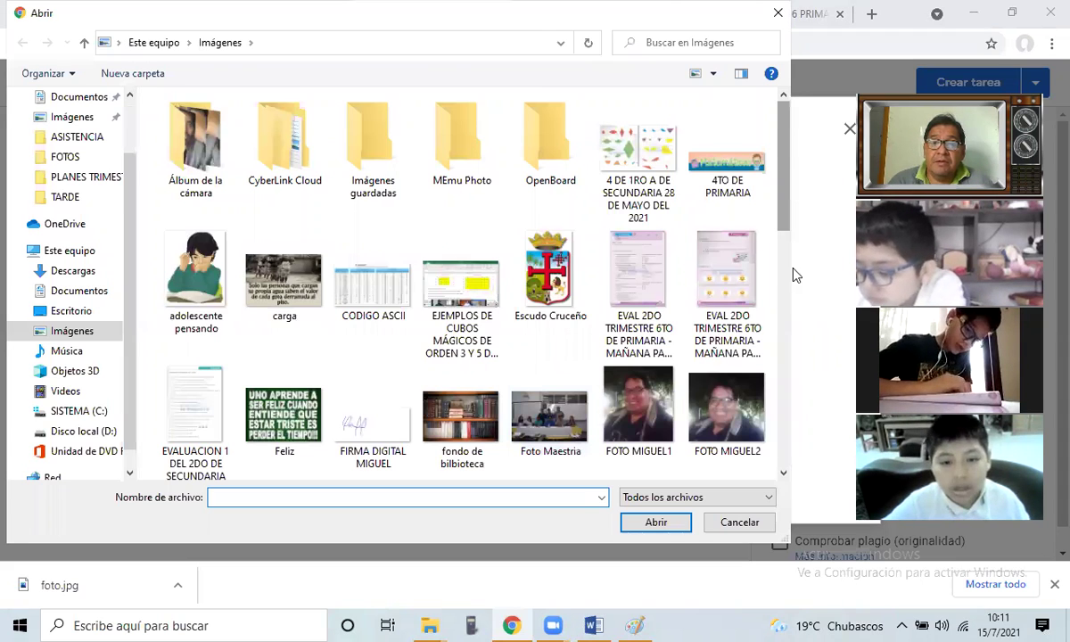
scroll(796, 276, down, 5)
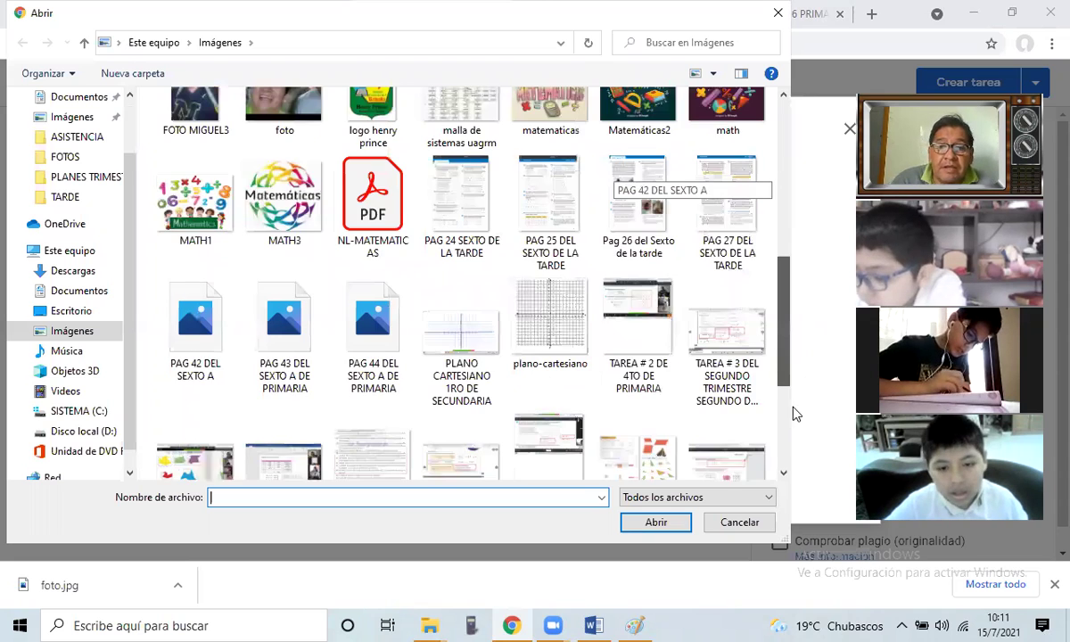
scroll(796, 414, down, 3)
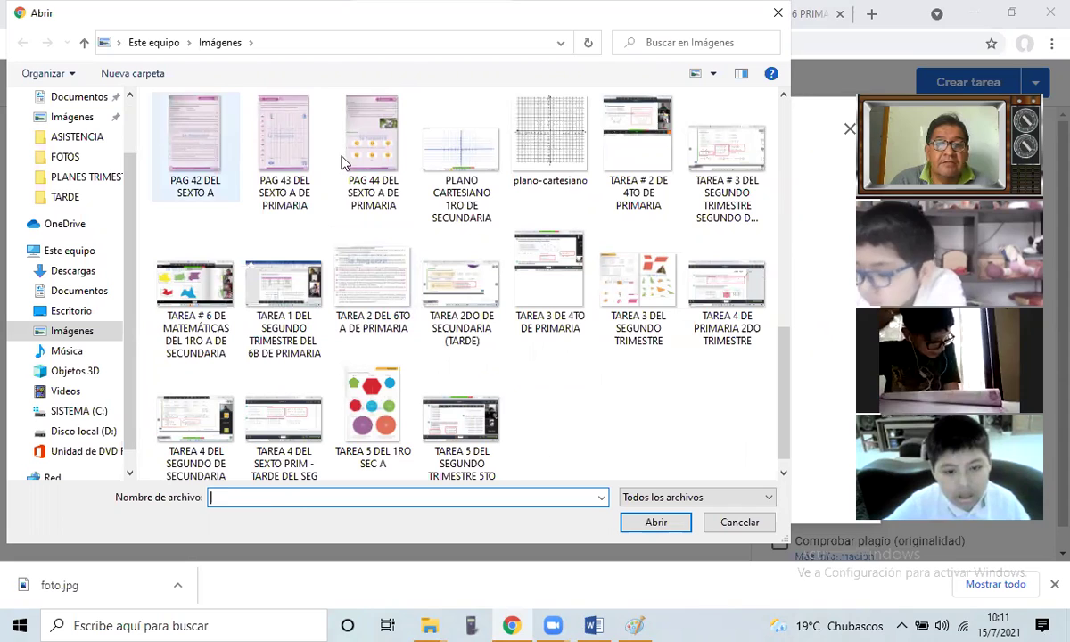
click(194, 142)
key(shift+Right)
key(shift+Right)
click(638, 525)
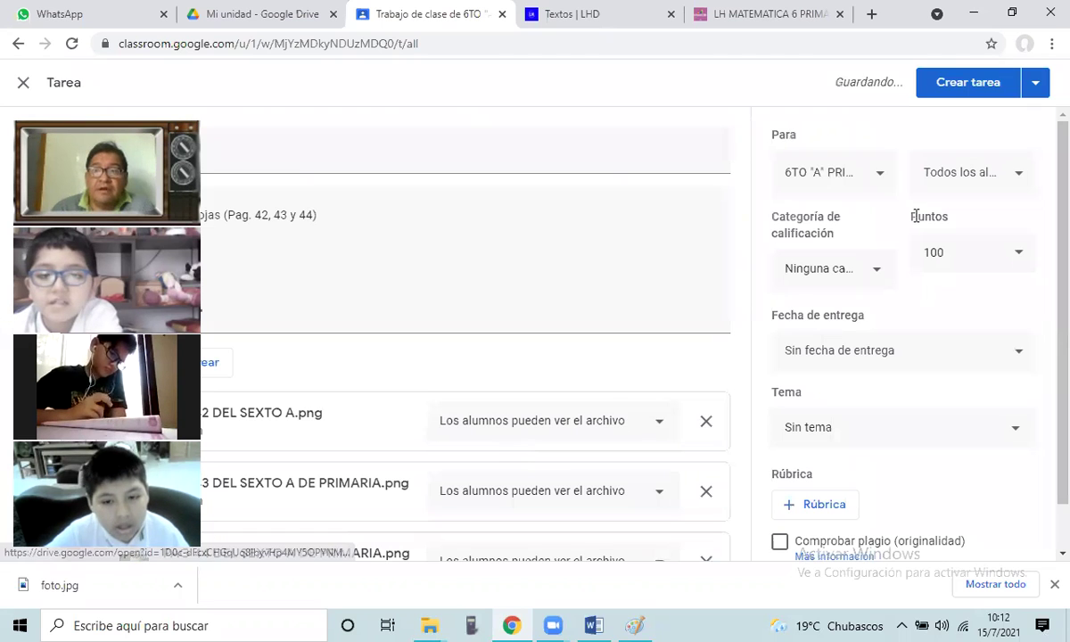
- Set the assignment's grading category to SABER and its points to 35
click(878, 286)
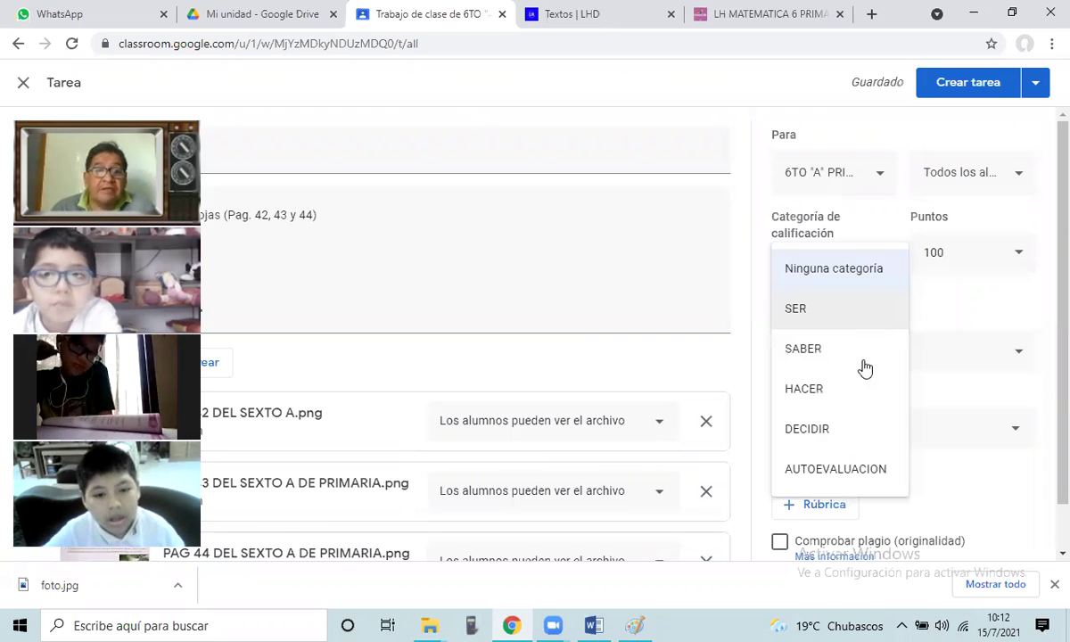
click(857, 357)
click(957, 258)
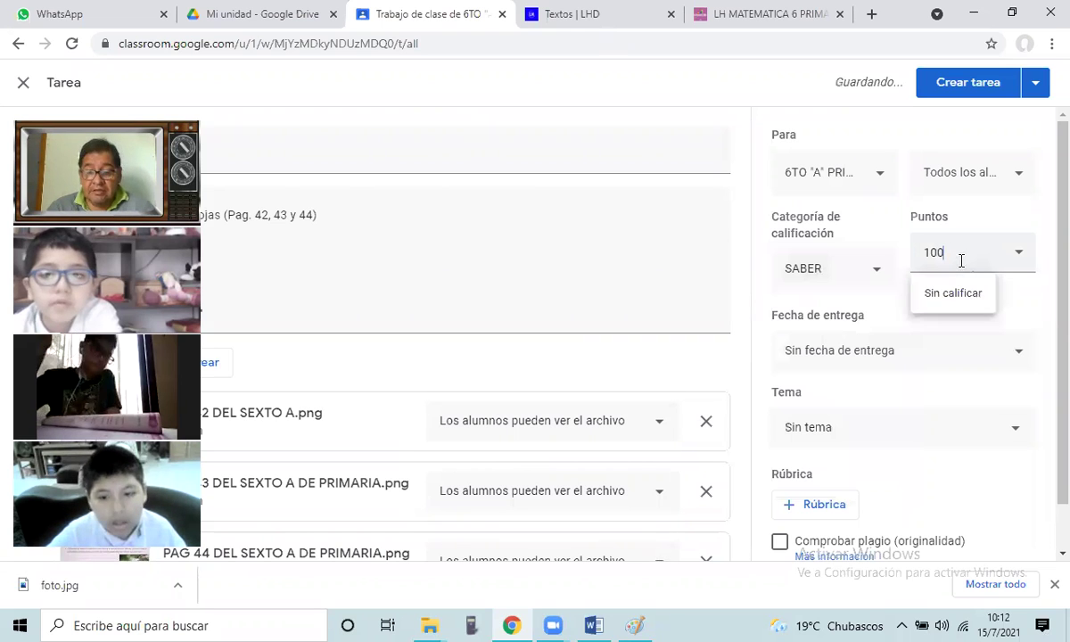
key(BackSpace)
key(BackSpace)
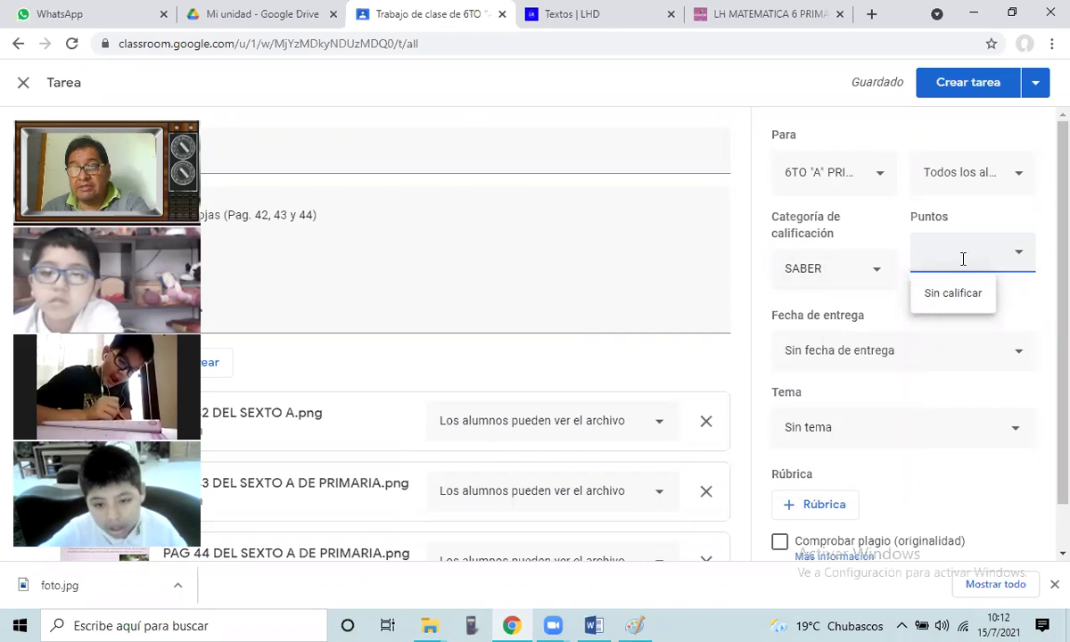
text(5)
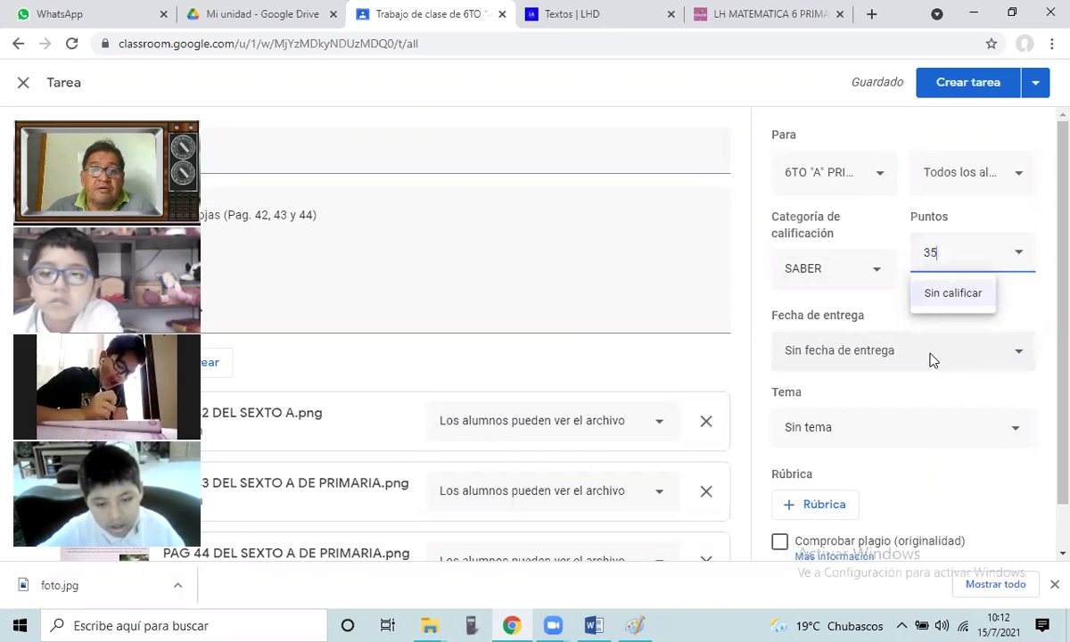
- Set the assignment's due date to 16 jul 2021 and its due time to 12:00
click(931, 360)
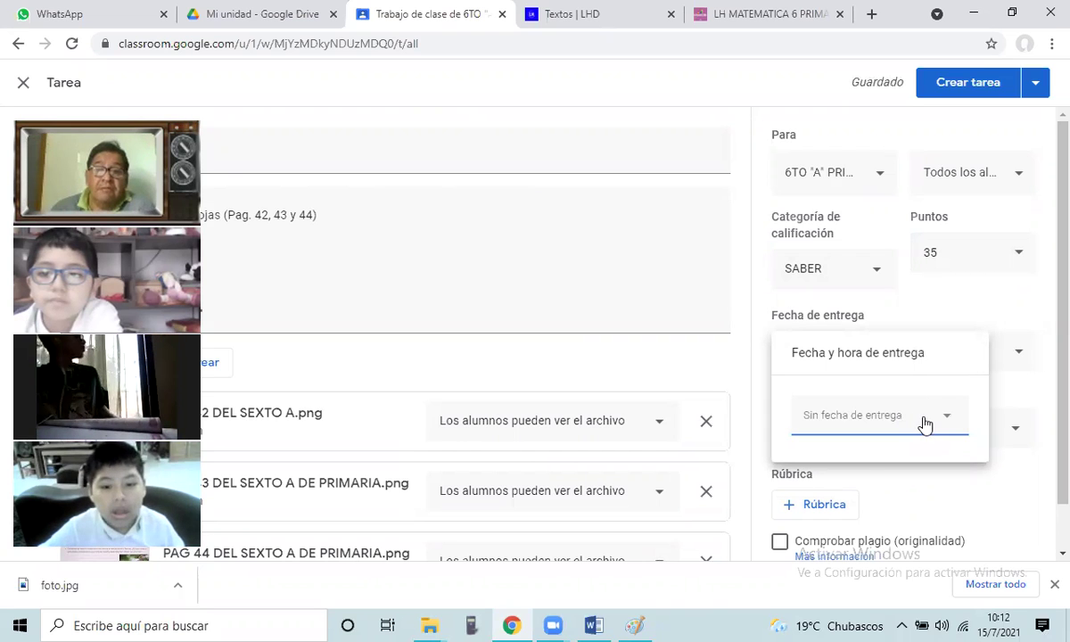
click(925, 425)
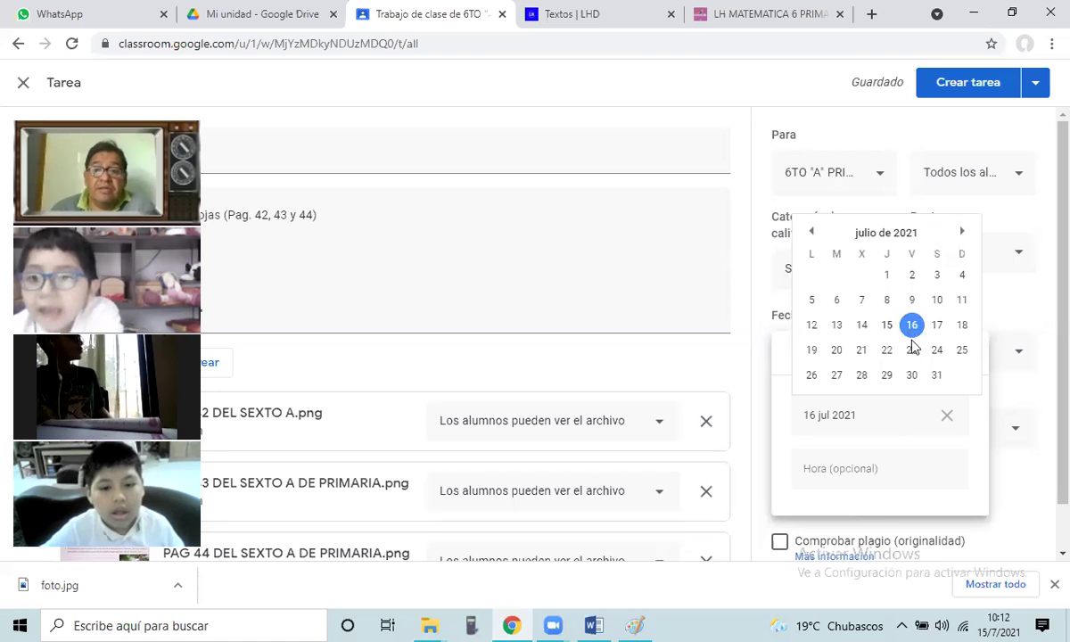
click(911, 332)
click(831, 483)
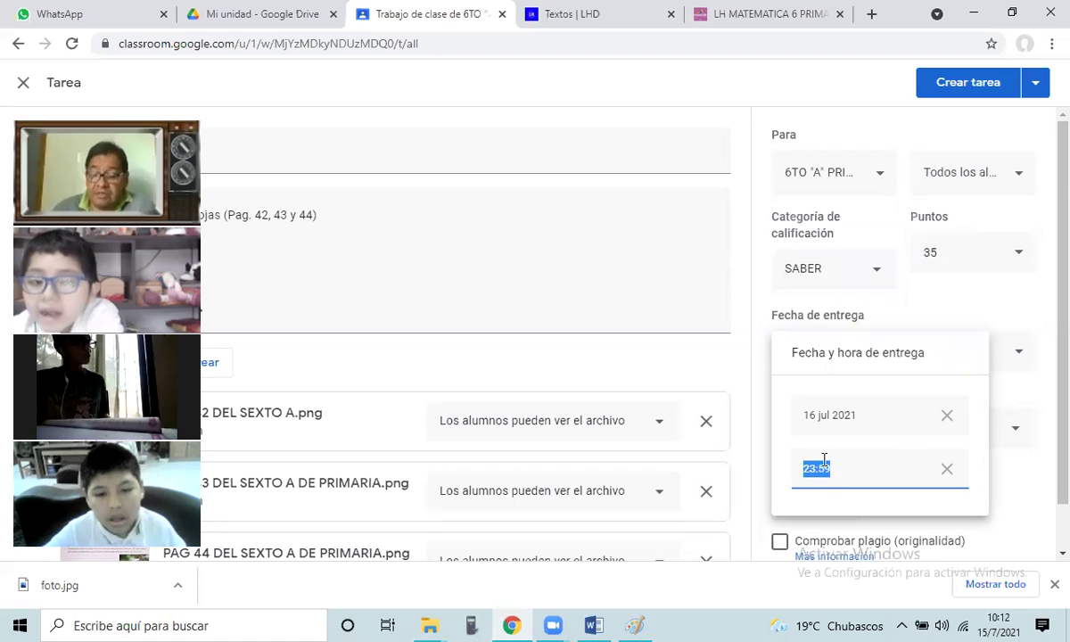
text(12:00)
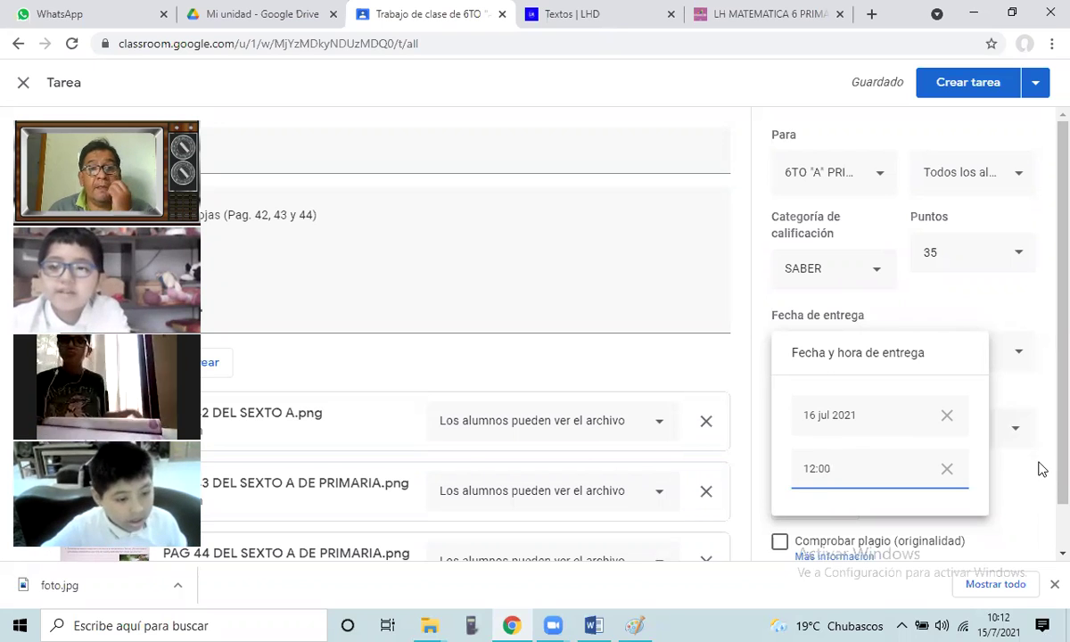
- Change the due time to 18:00 and create the assignment
key(BackSpace)
key(BackSpace)
key(BackSpace)
key(BackSpace)
key(BackSpace)
text(18)
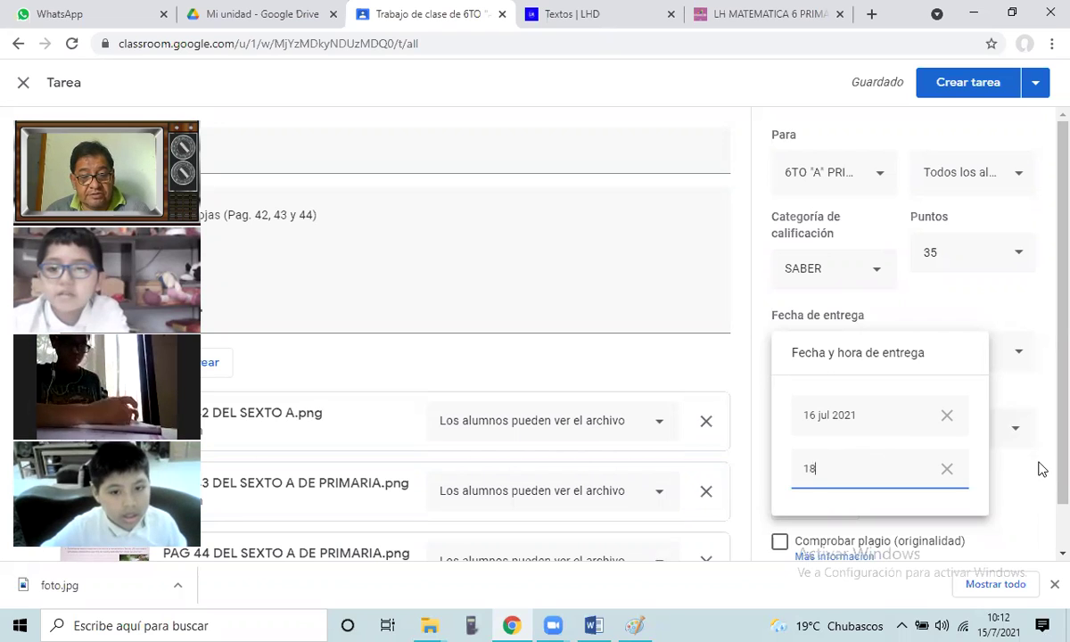
text(:00)
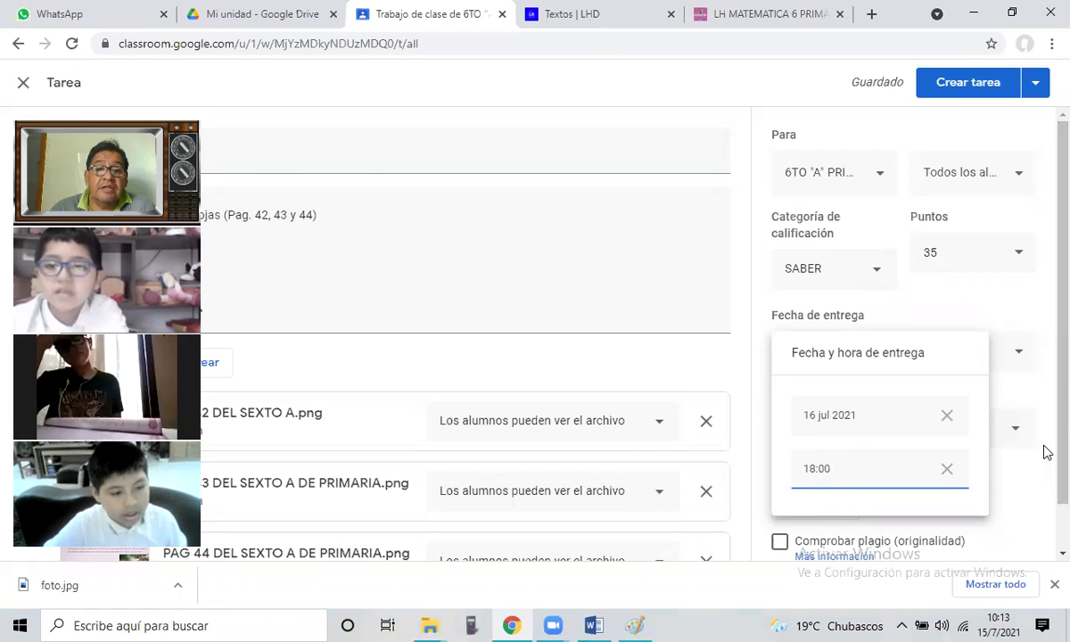
click(1045, 452)
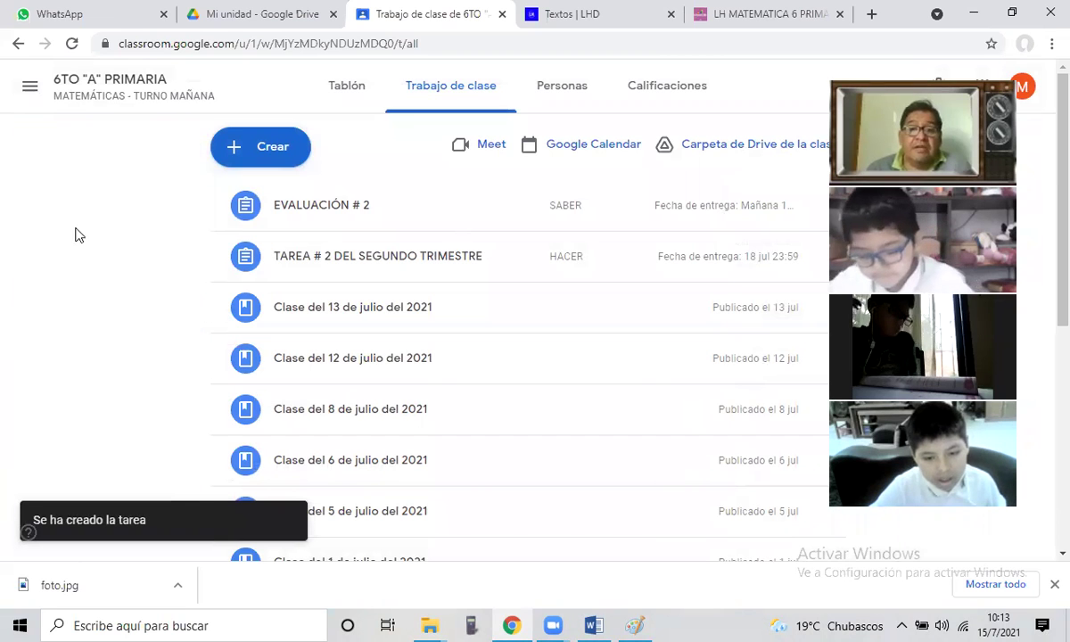
- Edit the published assignment's title to "EVALUACIÓN # 2 DEL SEGUNDO TRIMESTRE" and save it
click(820, 206)
click(772, 242)
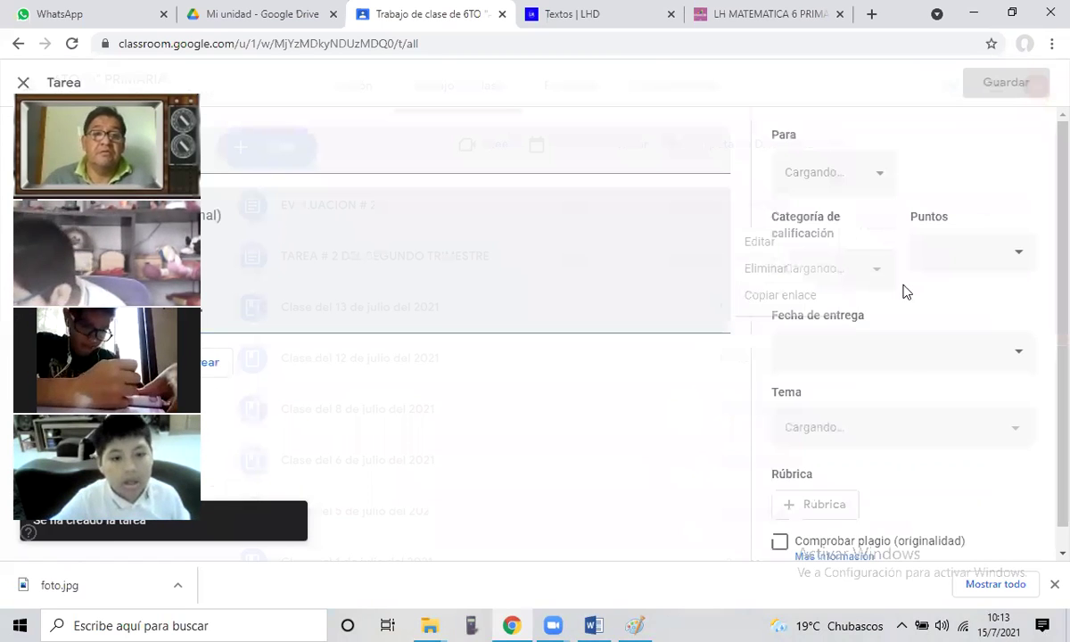
click(262, 170)
text(DEL SEGUND)
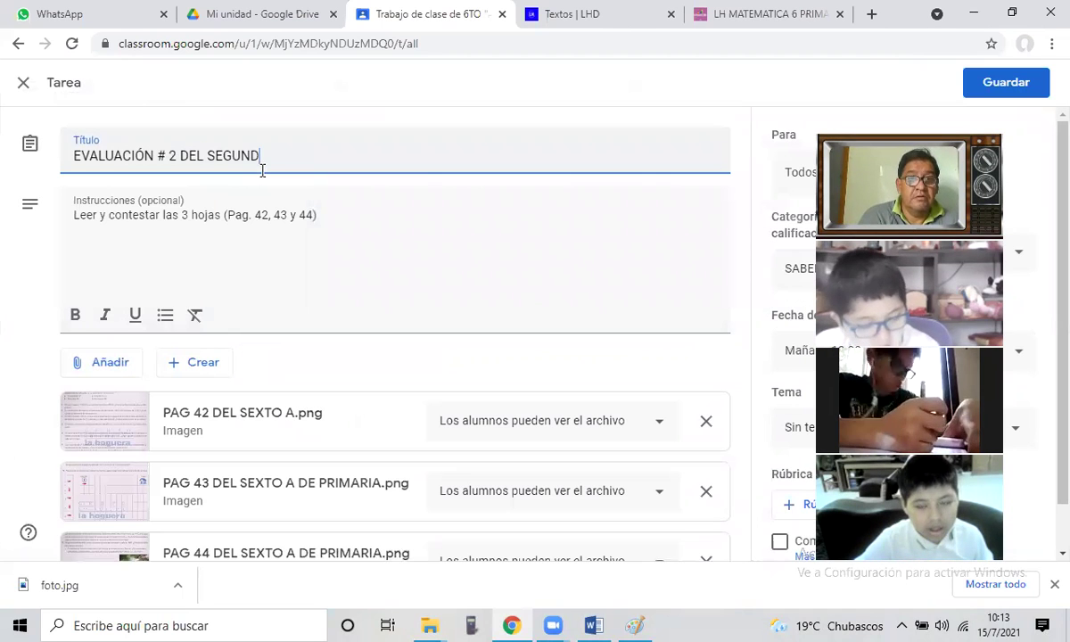
text(O TRIMEST)
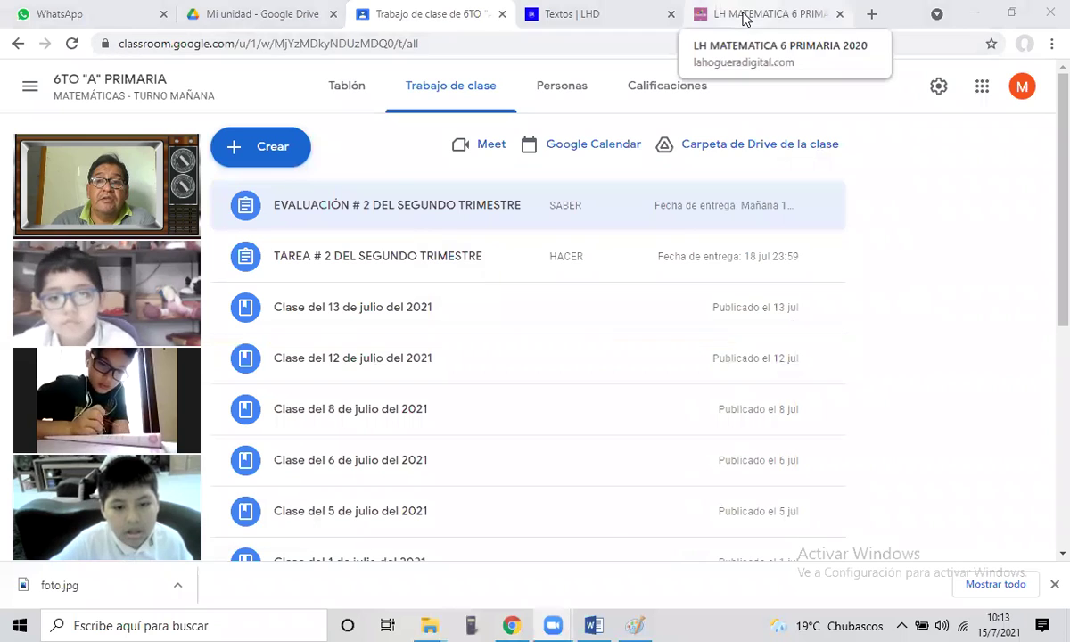
- Examine the evaluation exercises on pages 42 to 44 of the LH MATEMATICA 6 PRIMARIA digital textbook
key(ctrl+5)
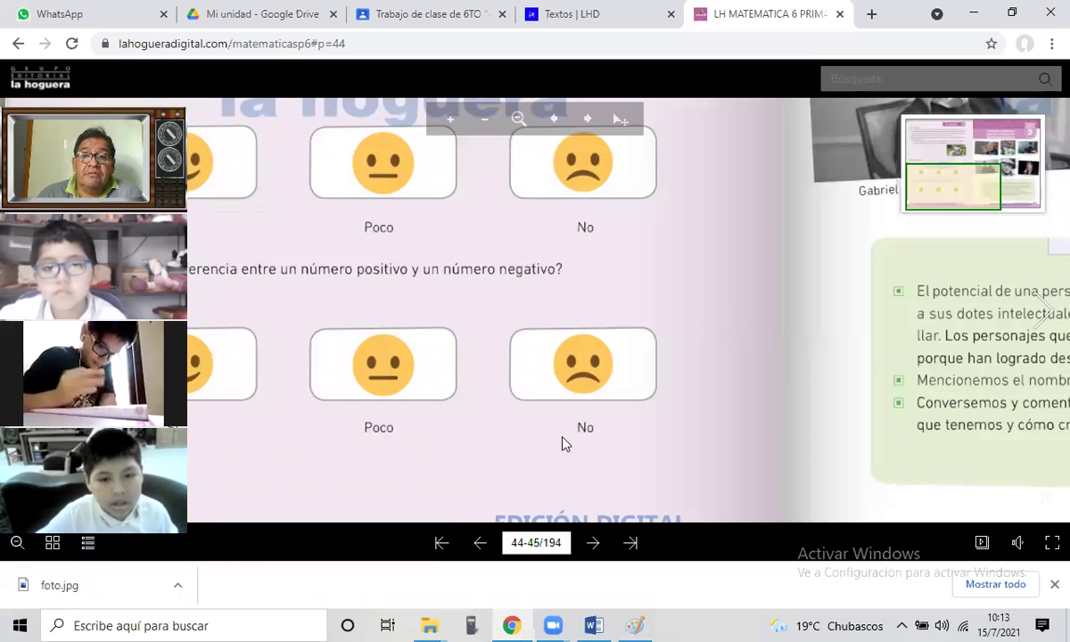
drag(695, 377, 595, 426)
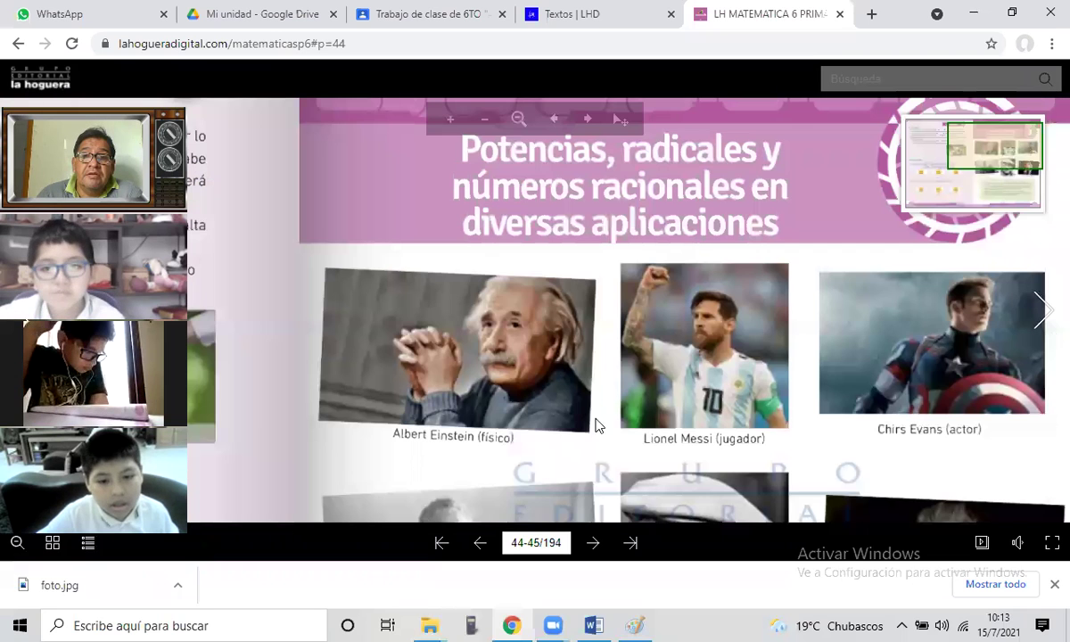
scroll(650, 356, up, 1)
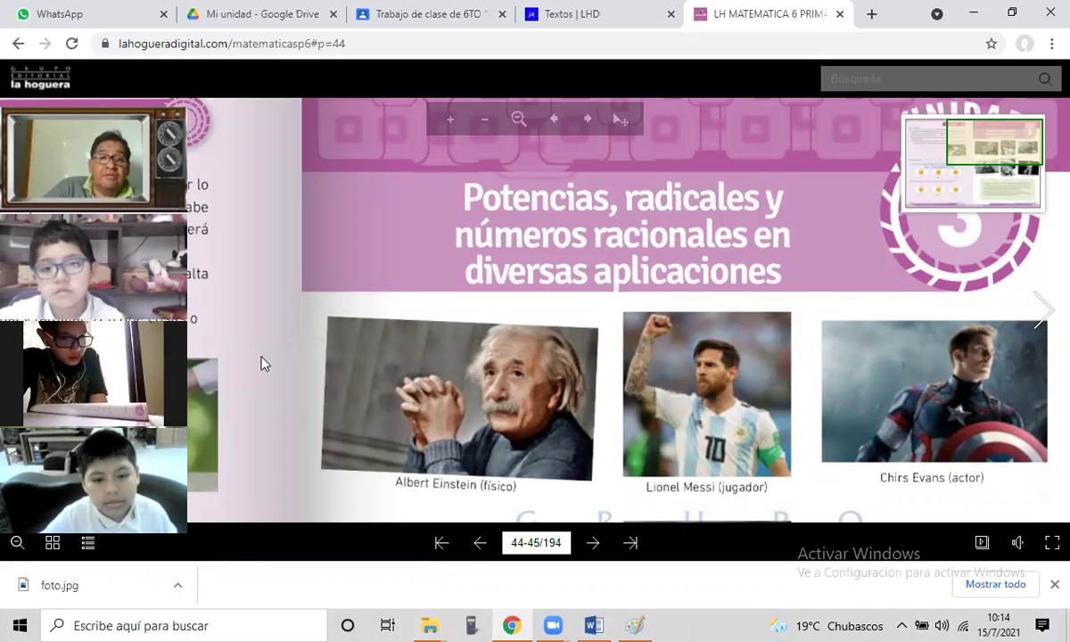
drag(535, 330, 713, 373)
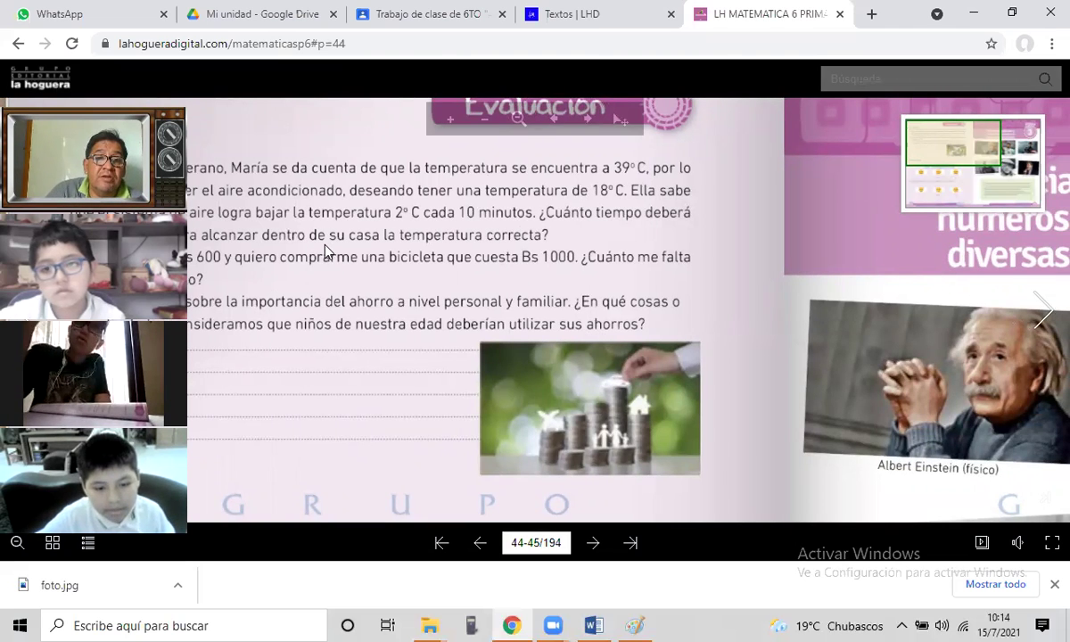
click(481, 545)
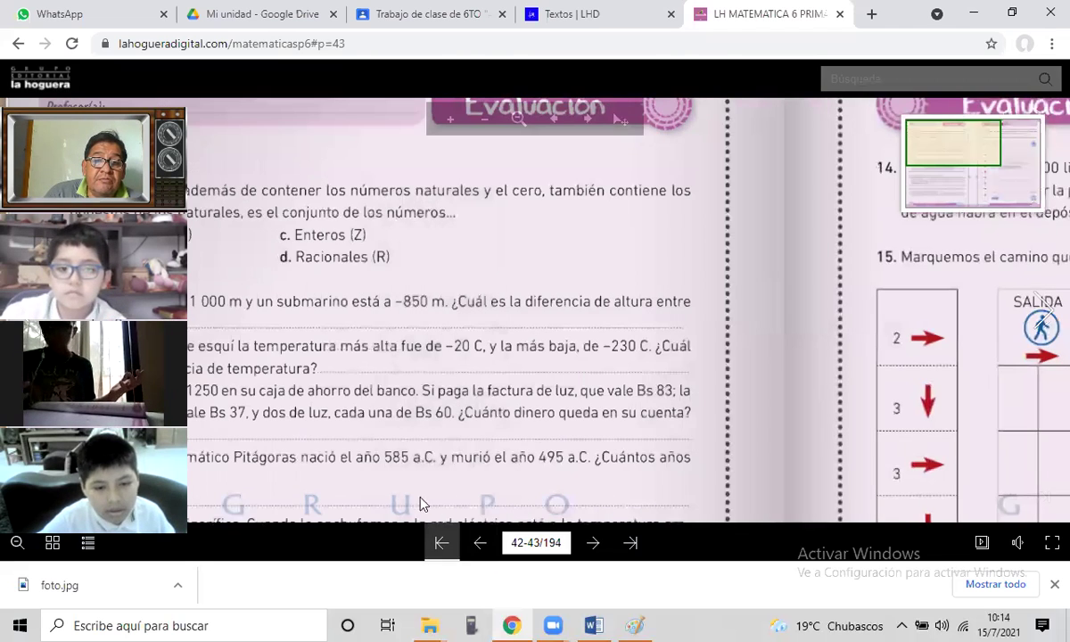
scroll(430, 280, down, 3)
scroll(431, 280, down, 2)
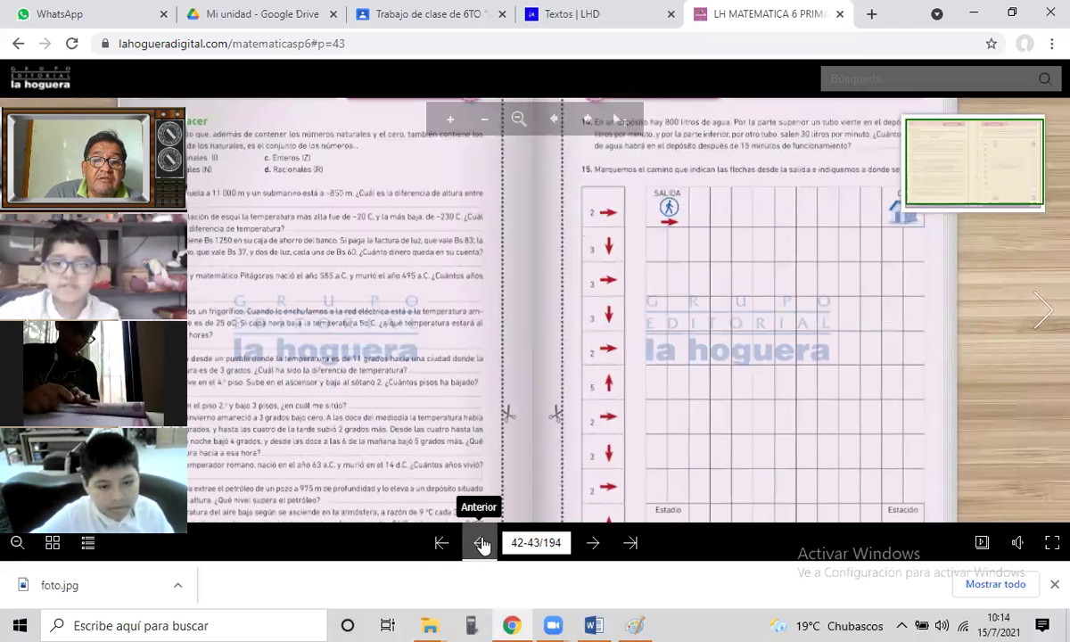
- Page back through the textbook's second unit to the first unit's evaluation on page 29
click(481, 543)
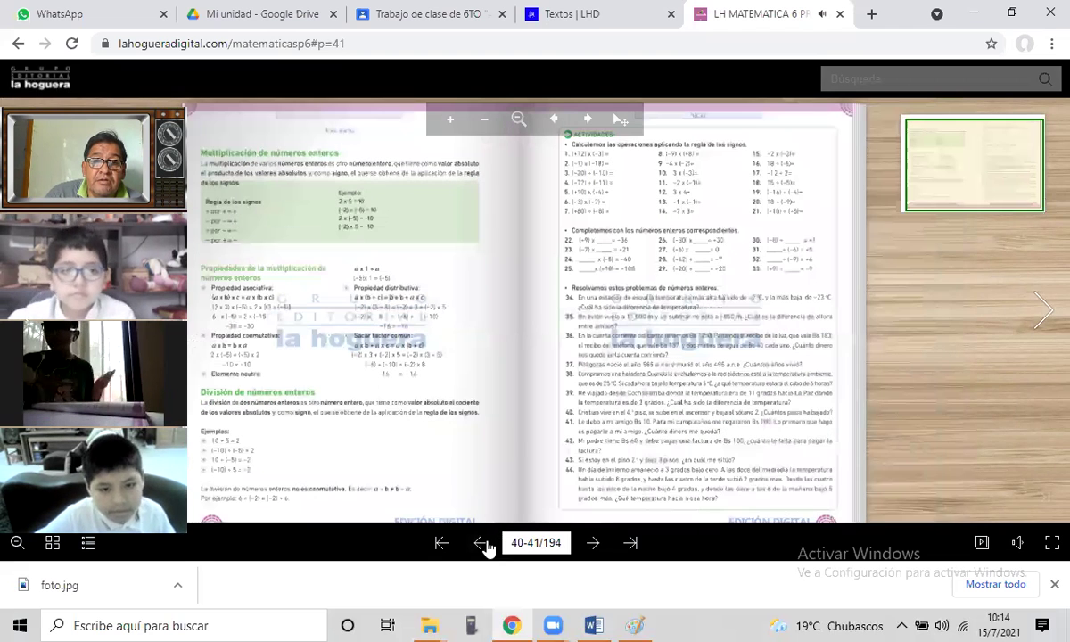
click(482, 543)
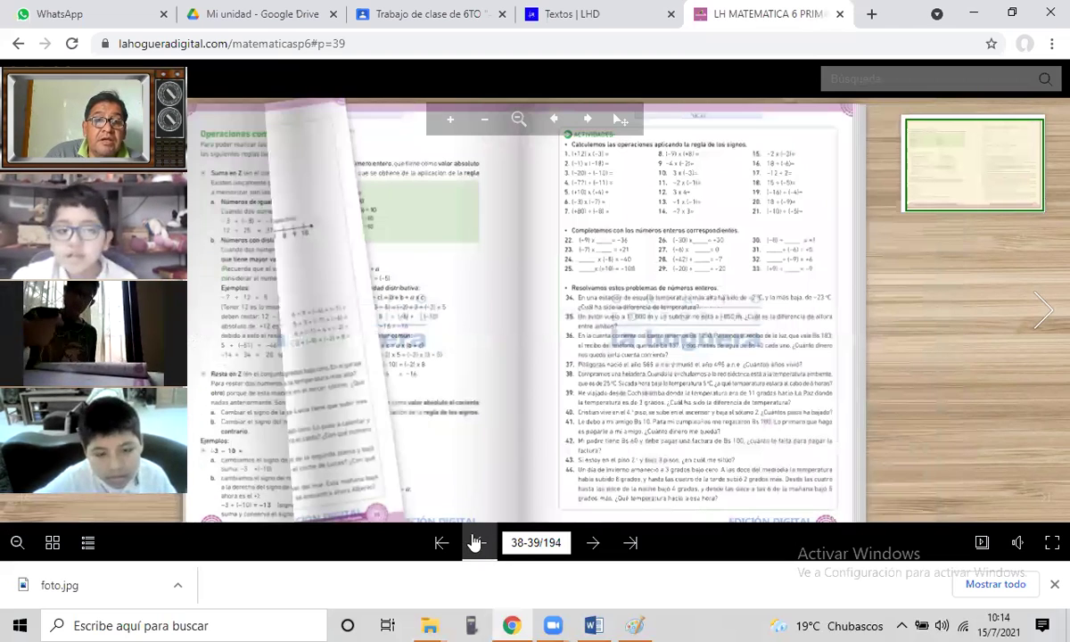
click(474, 543)
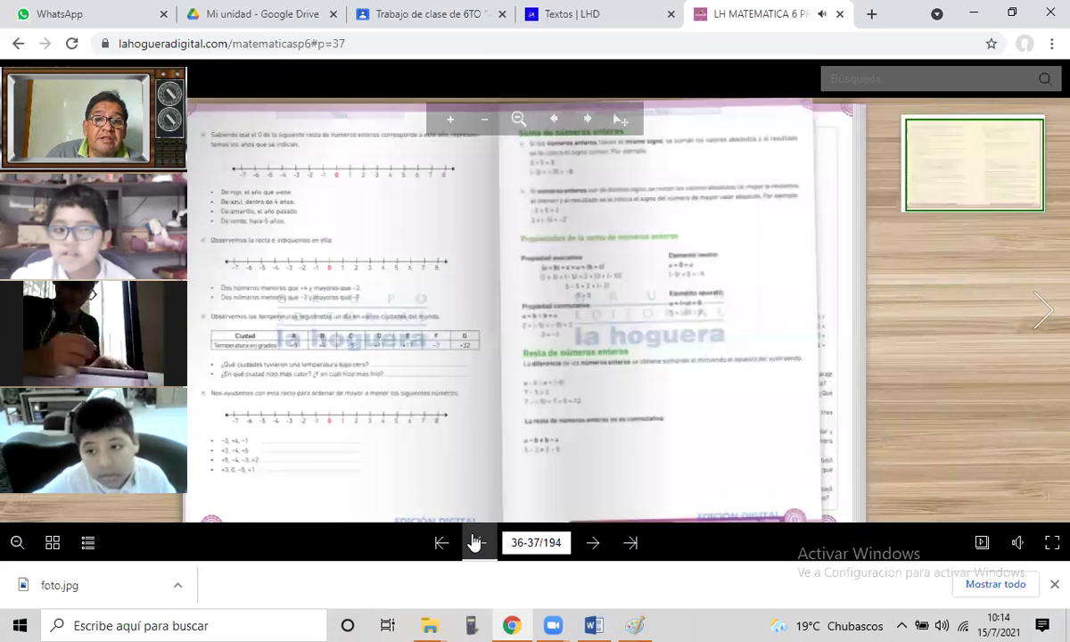
click(475, 543)
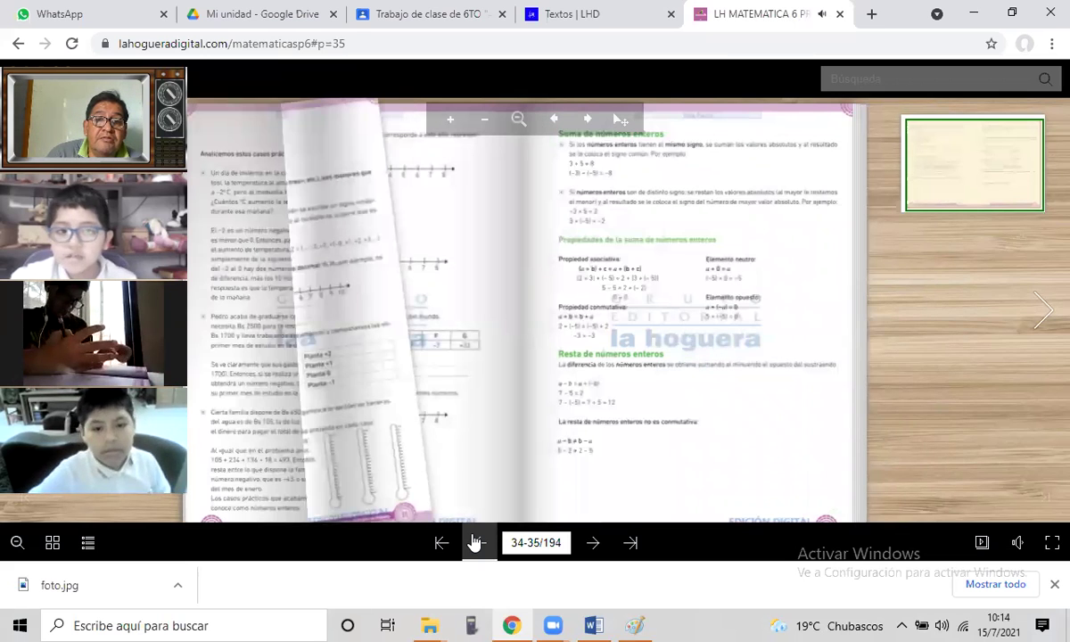
click(474, 543)
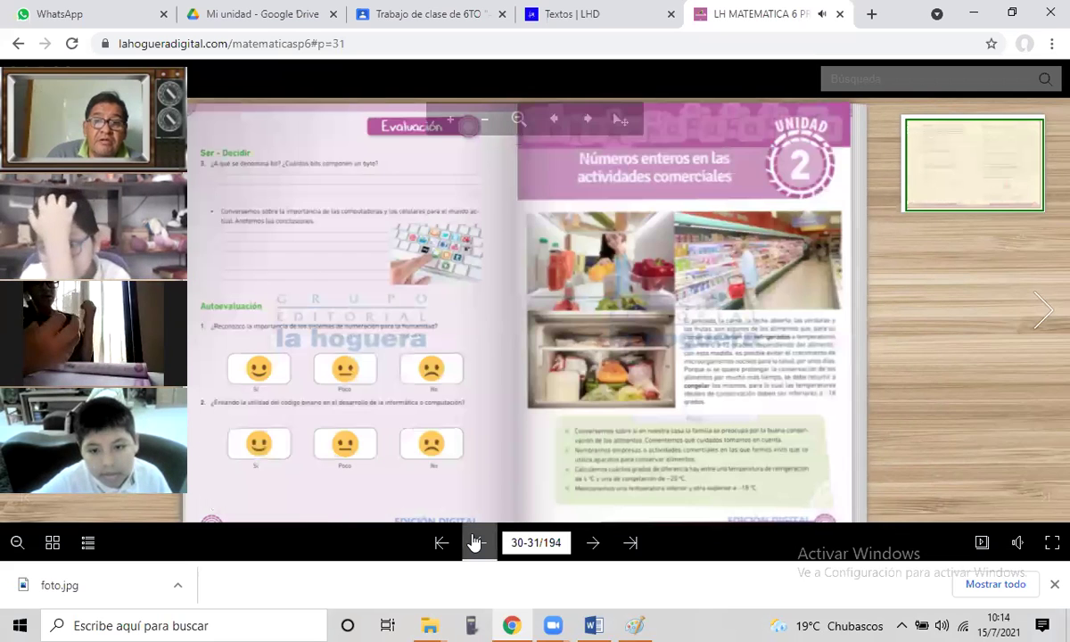
click(474, 543)
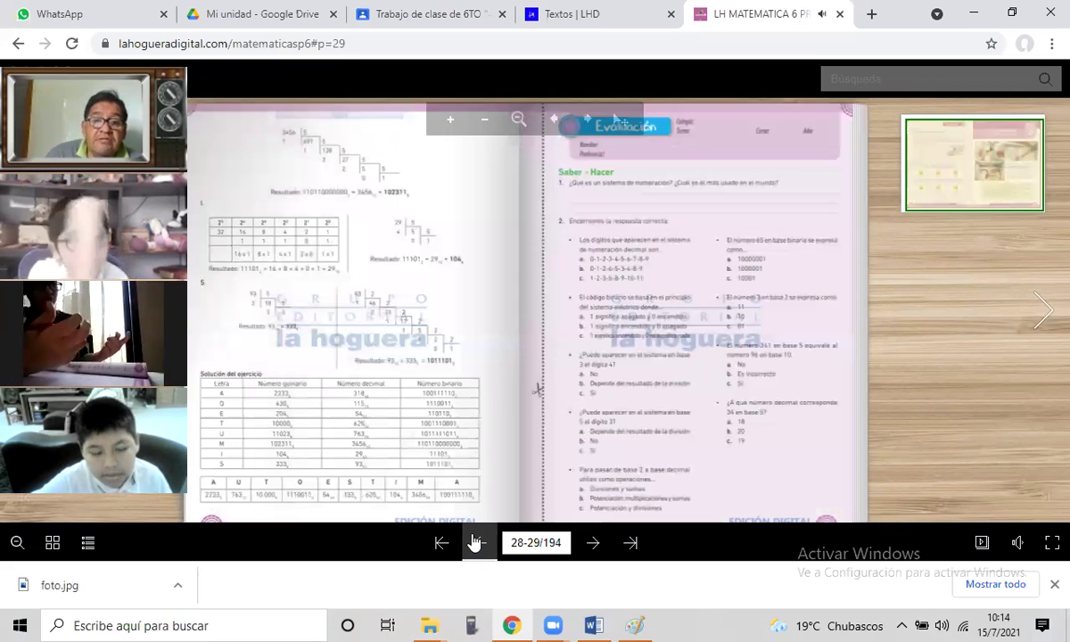
click(474, 543)
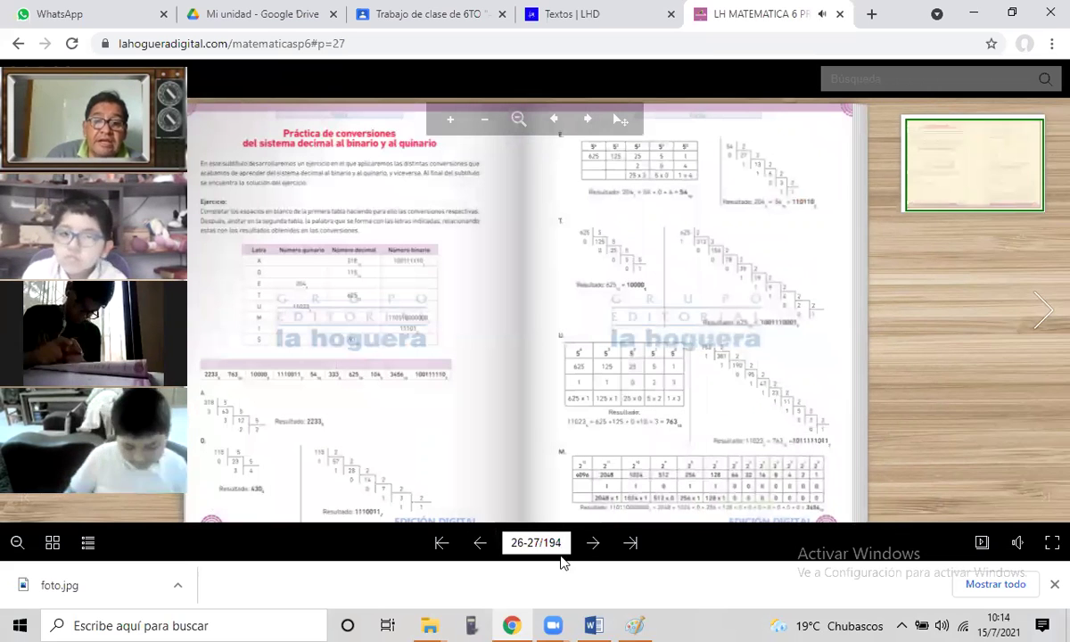
click(590, 545)
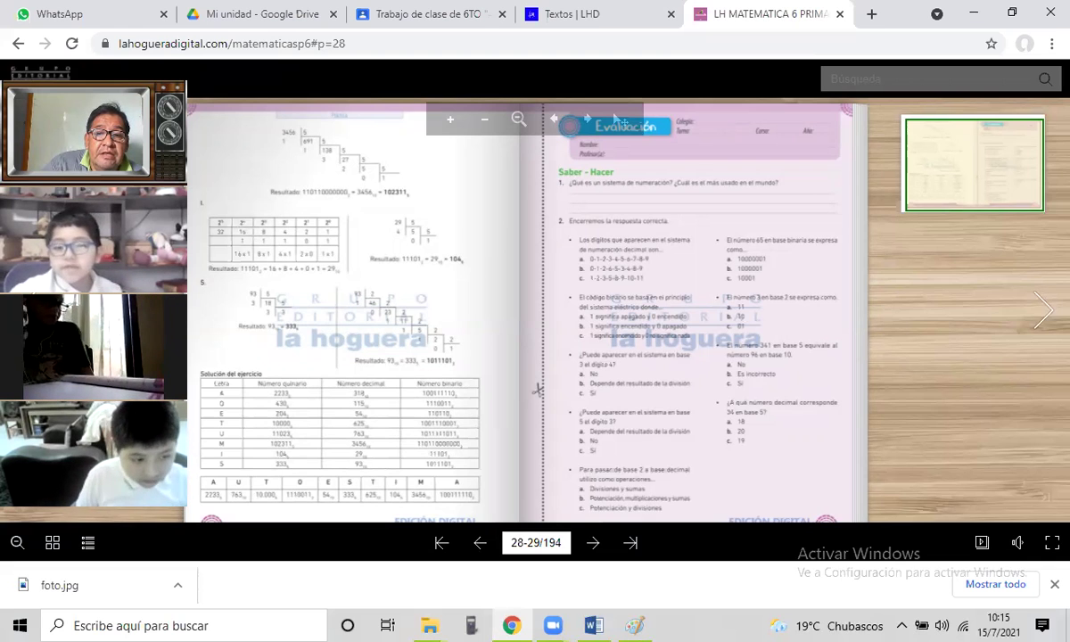
- Check the morning timetable in the HORARIO HENRY PRINCE TURNO MAÑANA Y TARDE workbook and switch back to Google Classroom
click(974, 18)
click(973, 16)
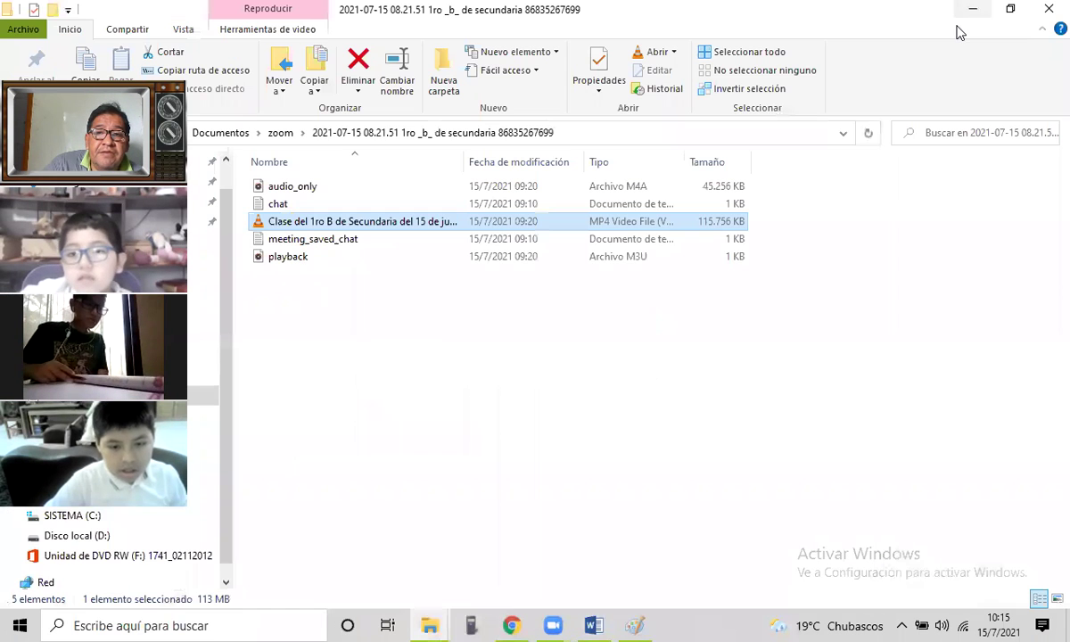
click(969, 14)
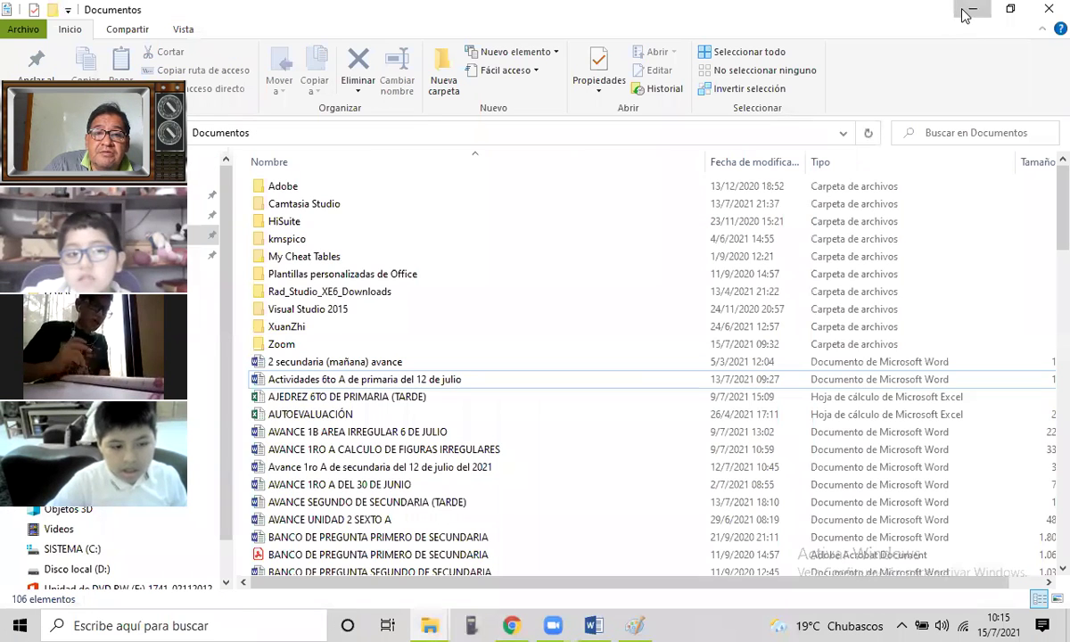
click(969, 11)
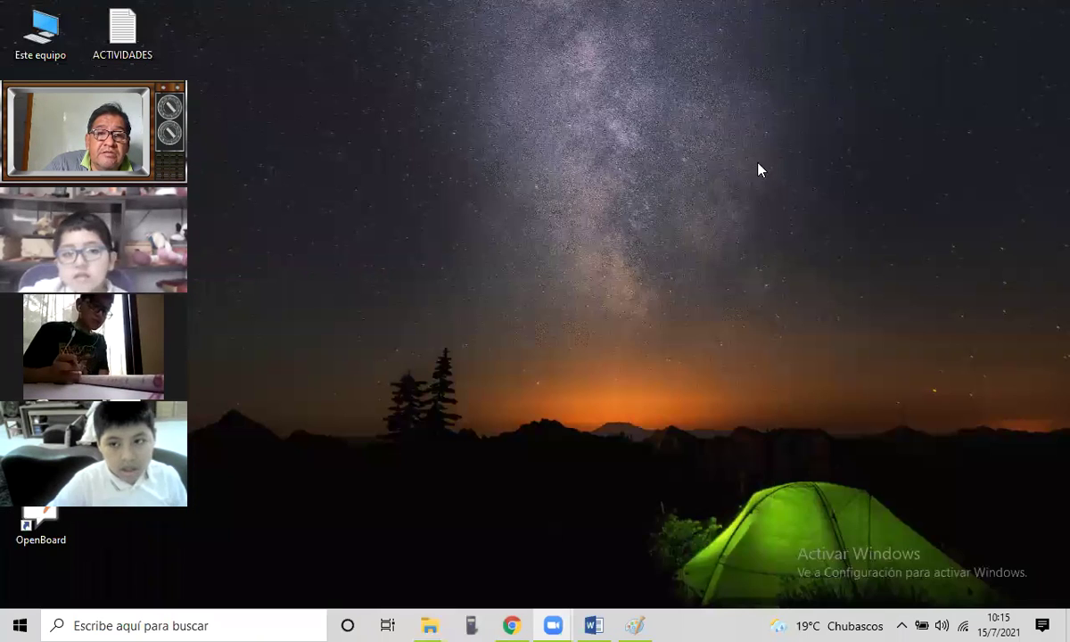
drag(761, 170, 760, 169)
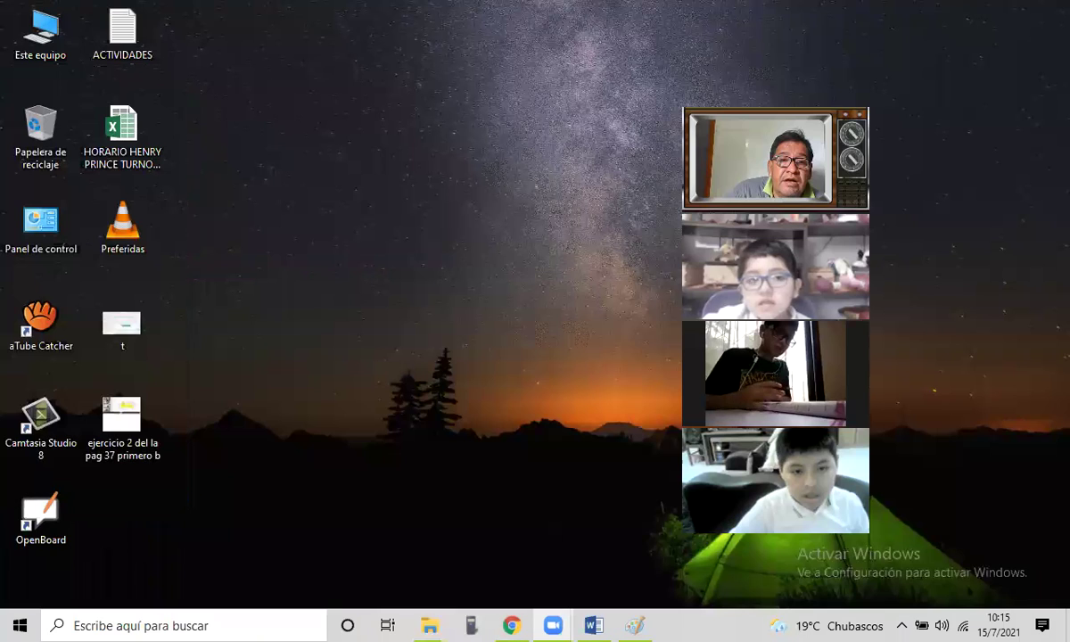
click(125, 132)
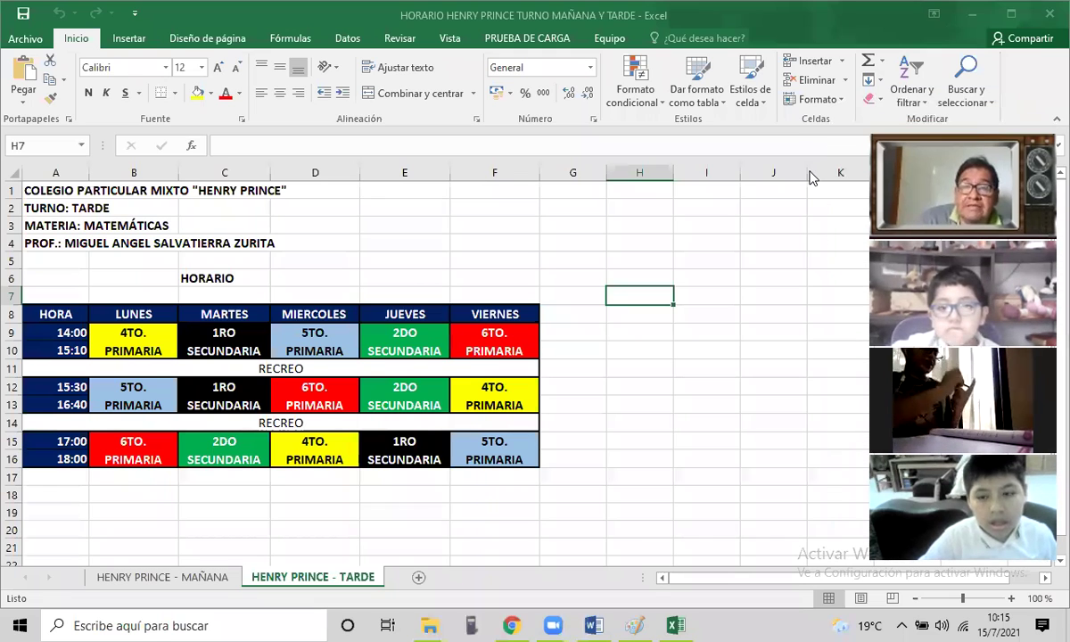
click(211, 578)
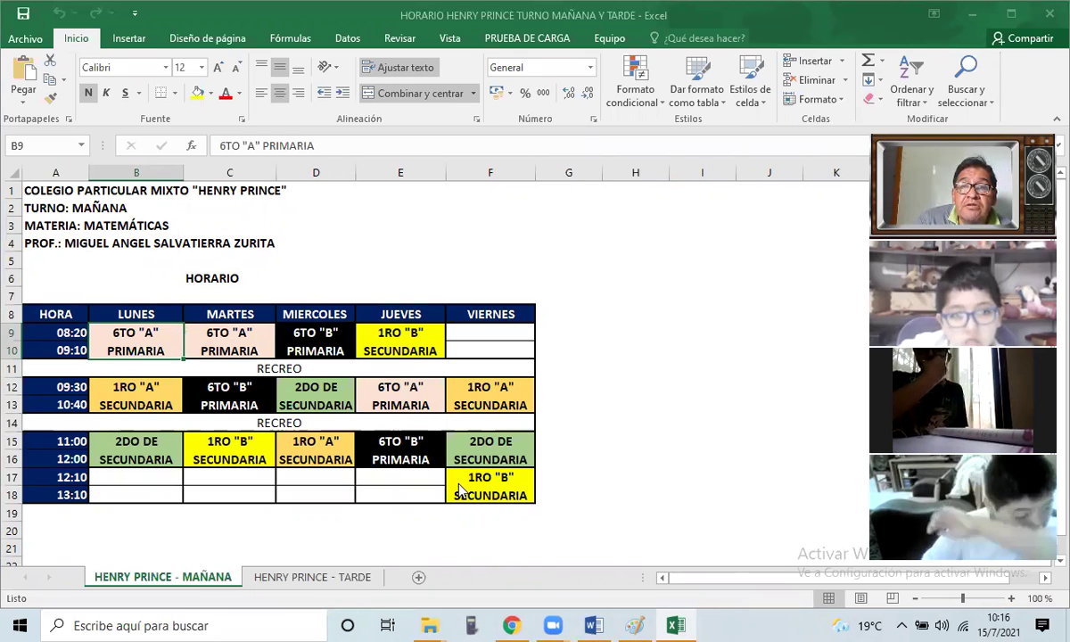
key(alt+Tab)
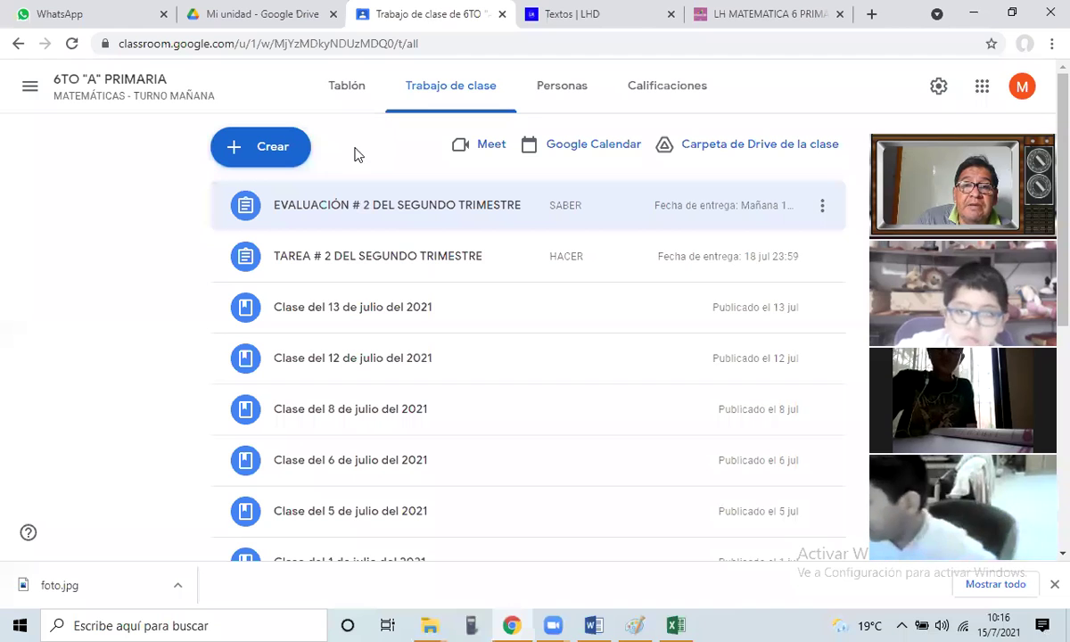
click(257, 149)
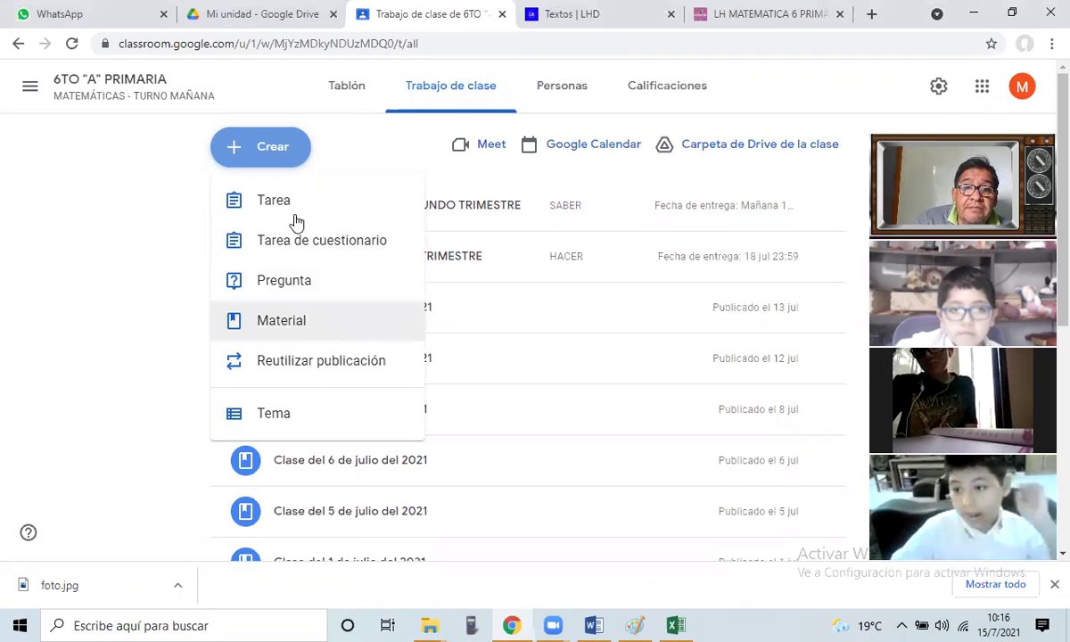
click(307, 284)
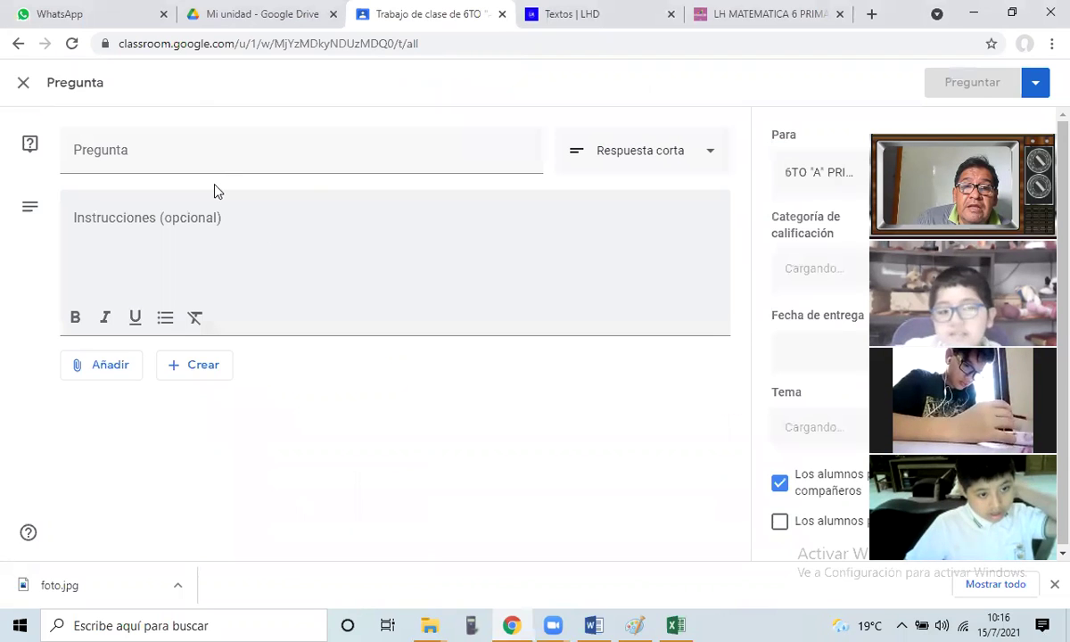
key(Escape)
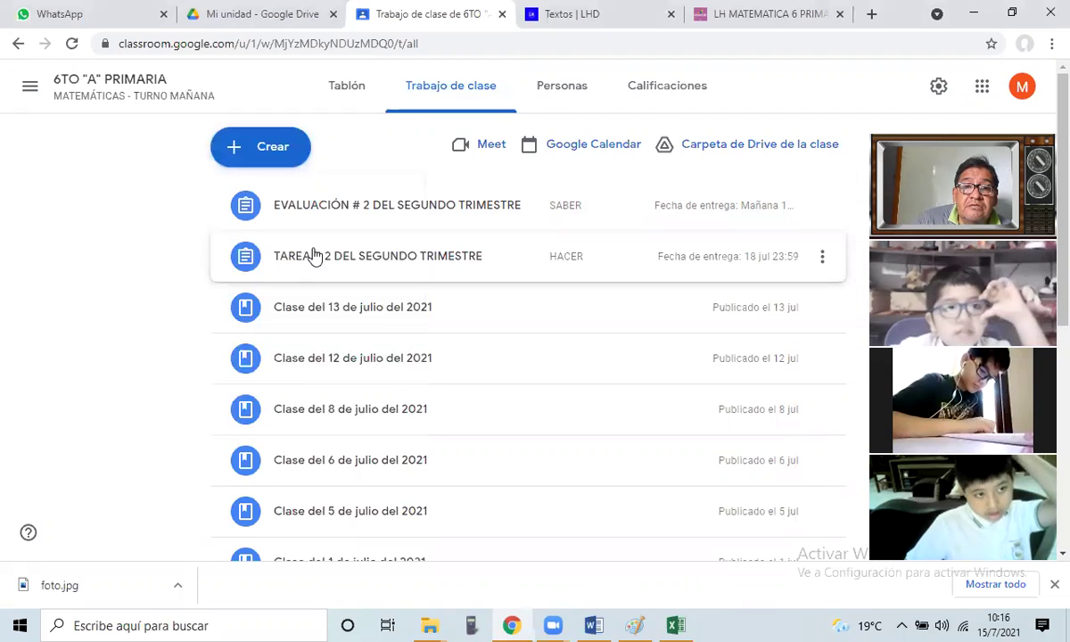
- Start an announcement in the 6TO "A" PRIMARIA stream reading "El examen oral de matemáticas será el próximo día jueves 22 de julio"
click(345, 108)
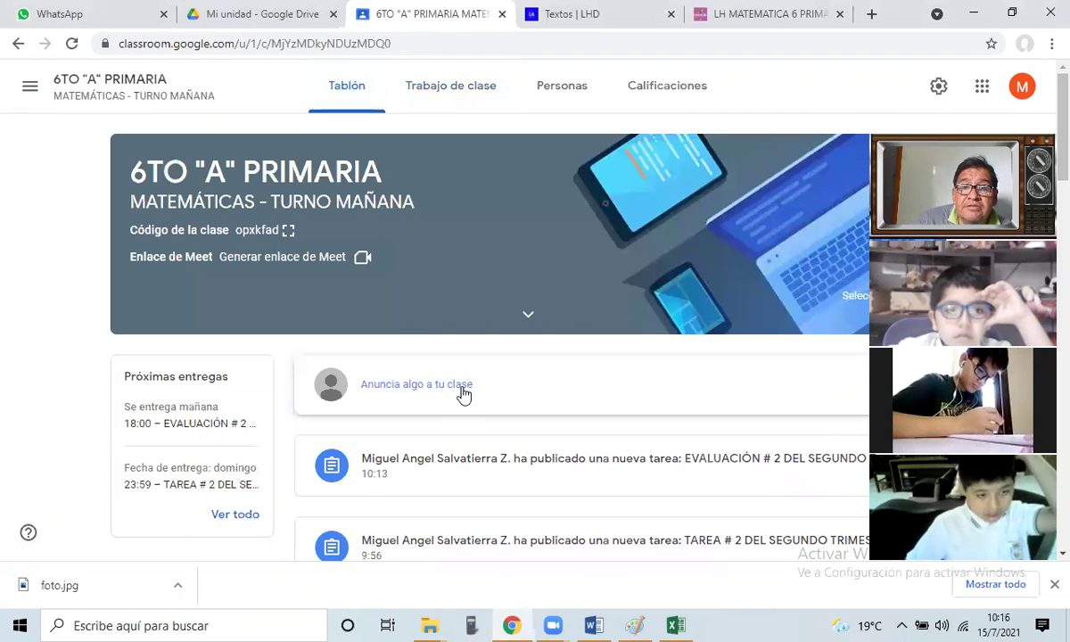
click(463, 394)
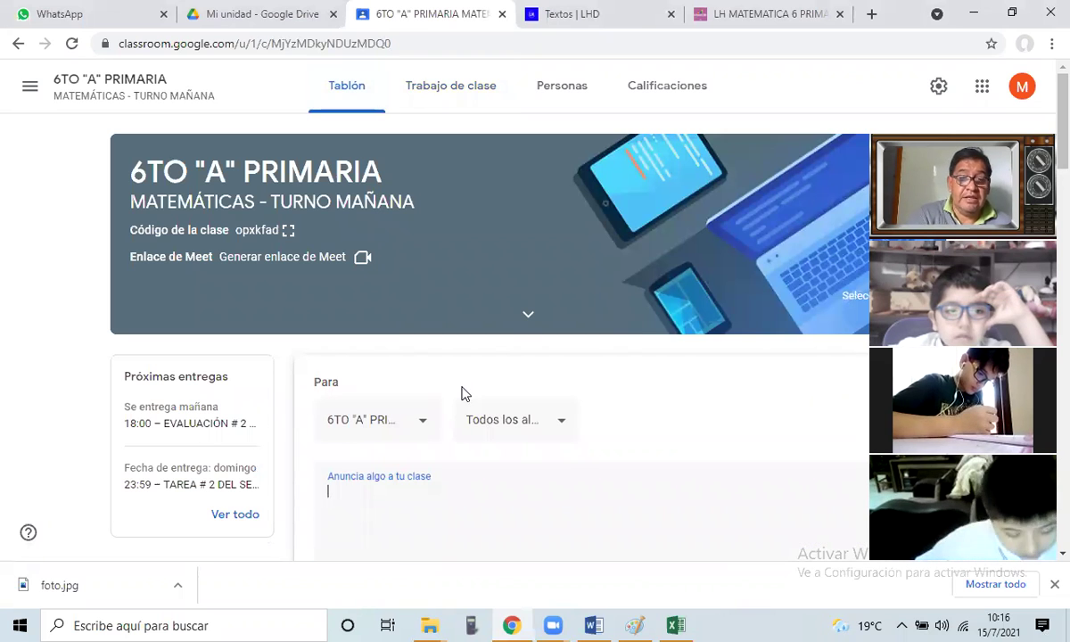
text(eL M)
key(BackSpace)
key(BackSpace)
key(BackSpace)
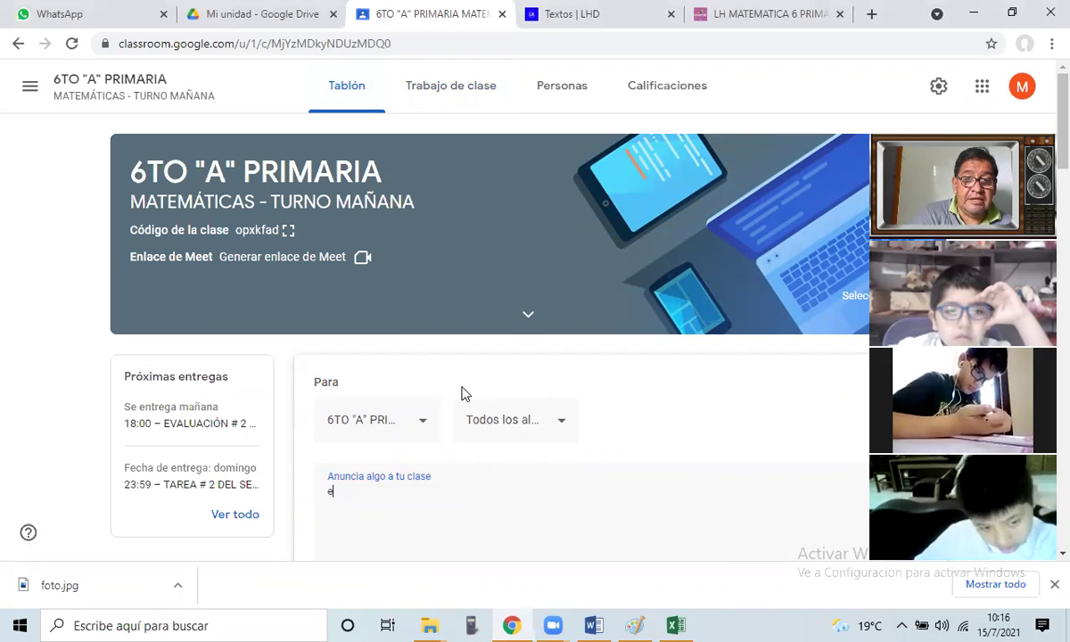
text(El examen)
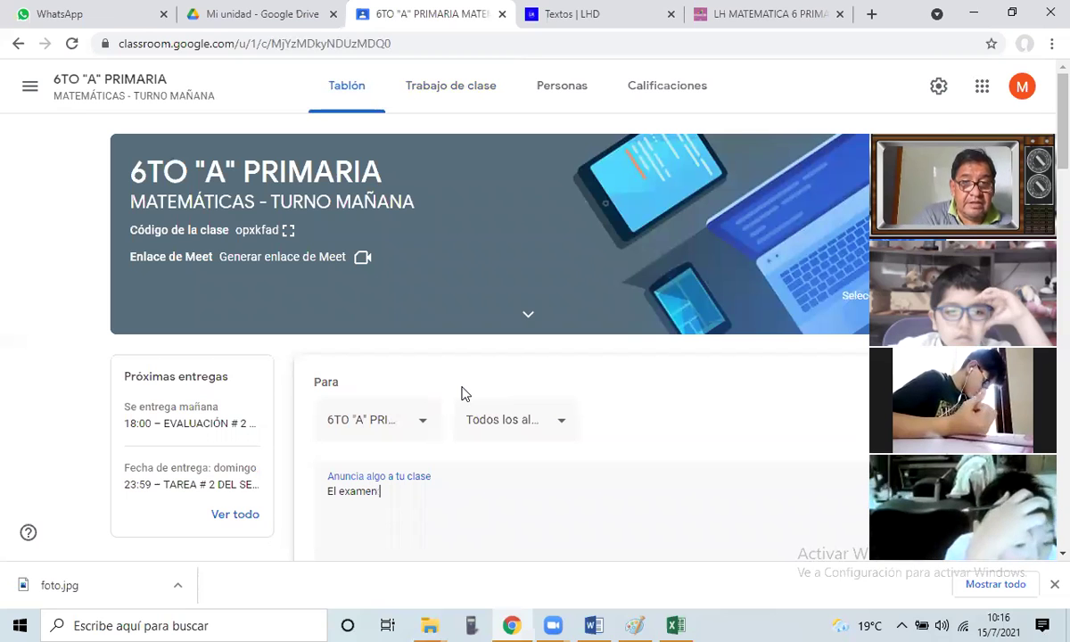
text(de matemáticas se)
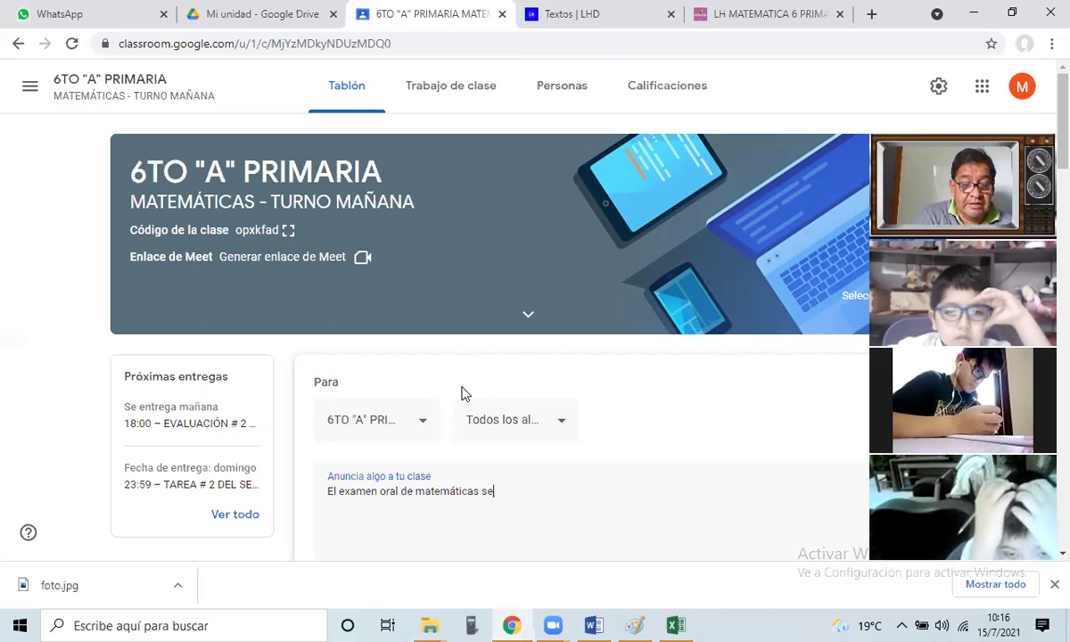
text(rá el próxim)
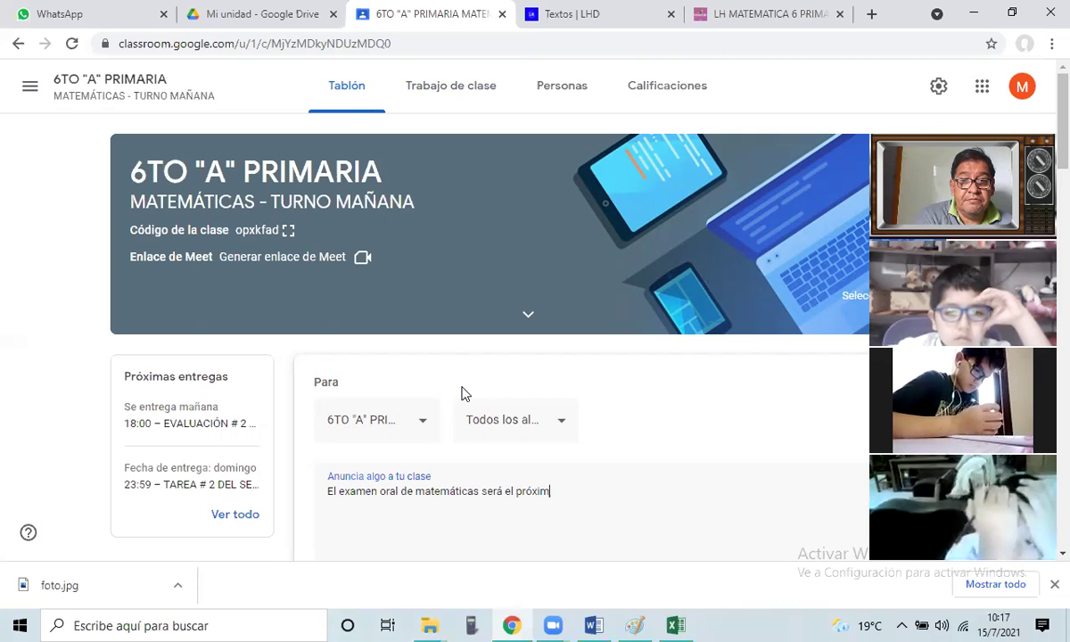
text(o día juev)
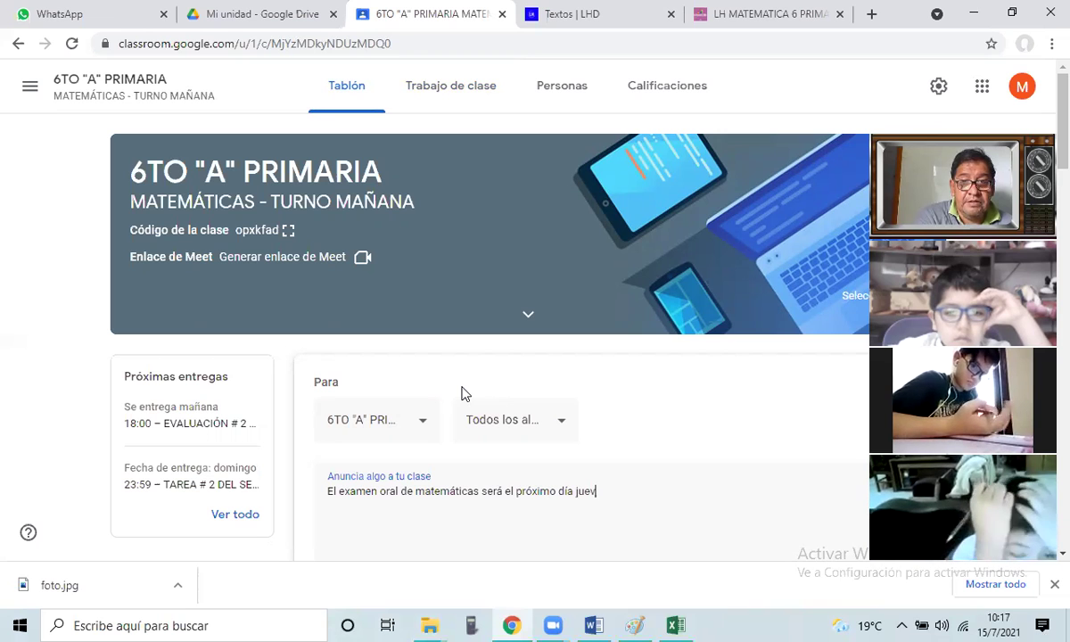
text(es)
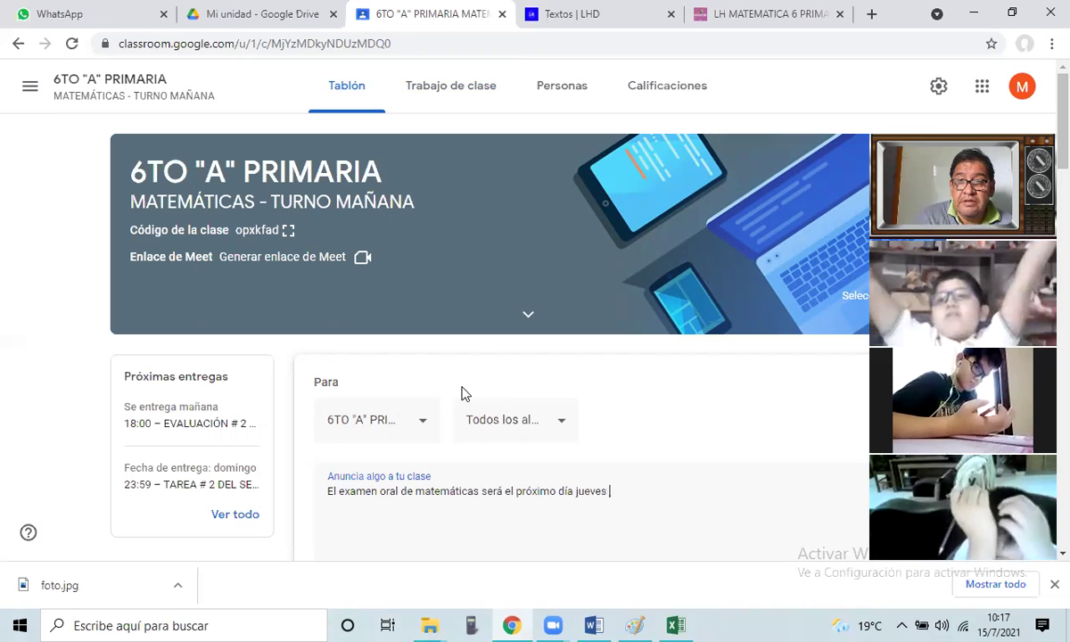
text( 22)
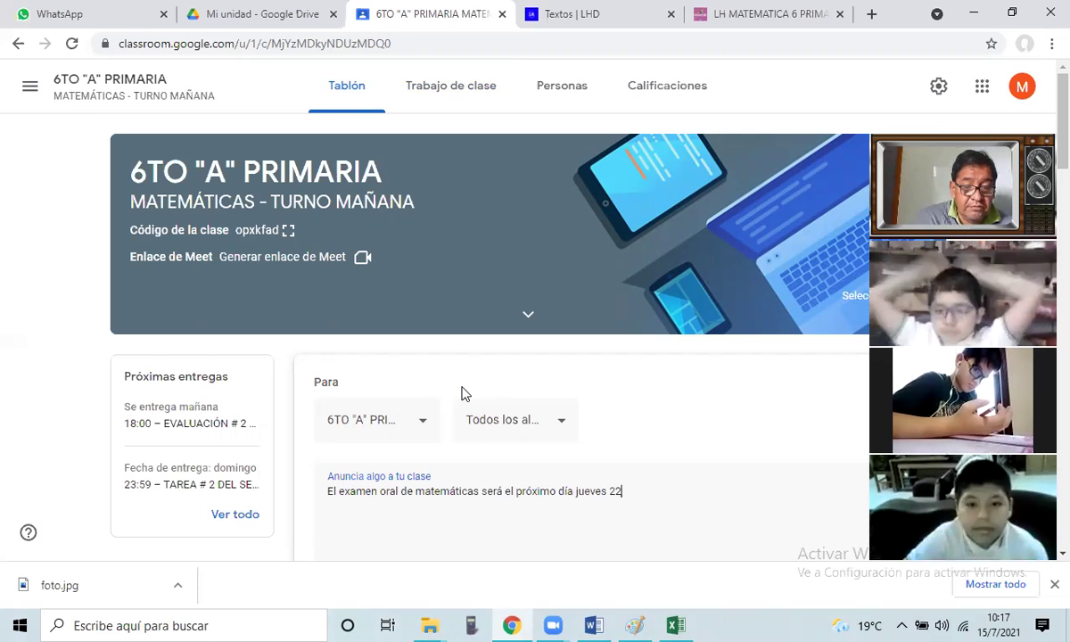
text( de julio)
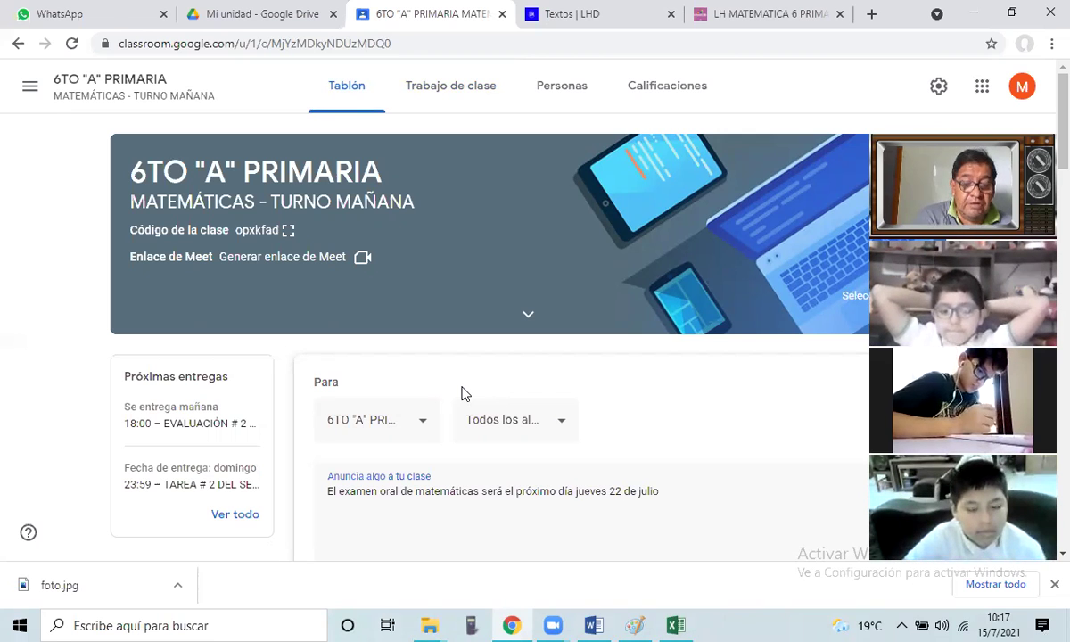
- Extend the announcement text with "de la unidad # 1 y serál oral y con cámara encendida"
text( de la unid)
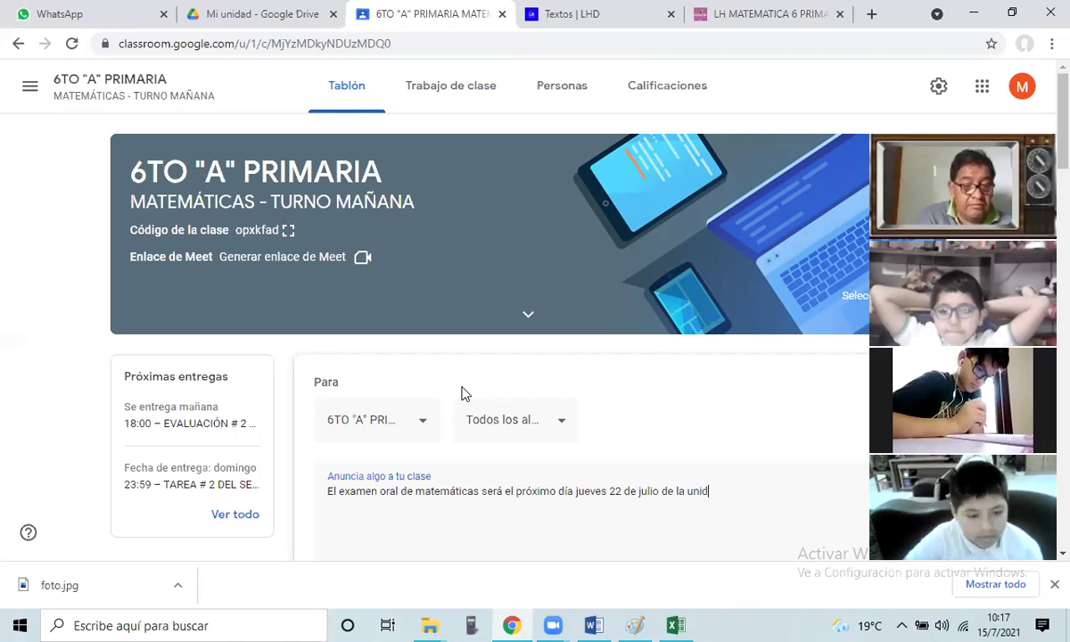
text(ad # 1)
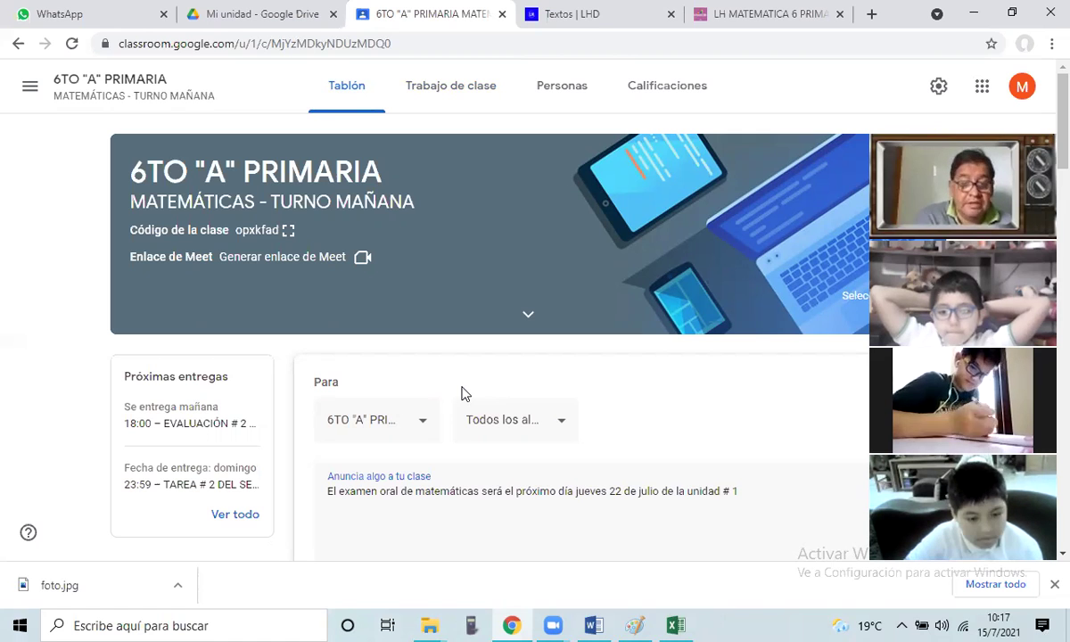
text( y serál oral)
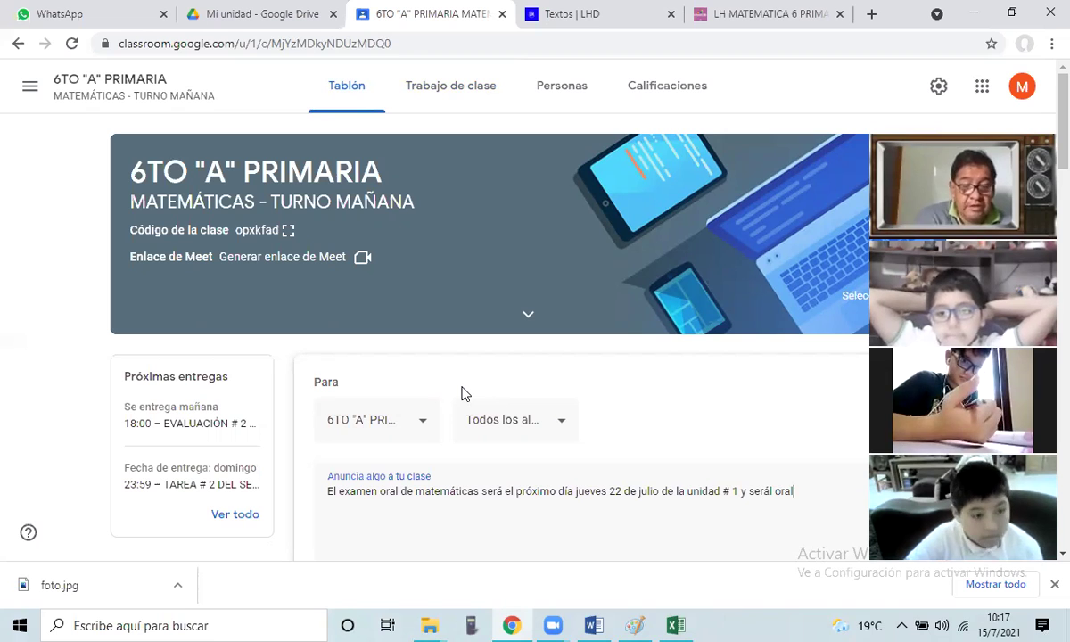
text( y con)
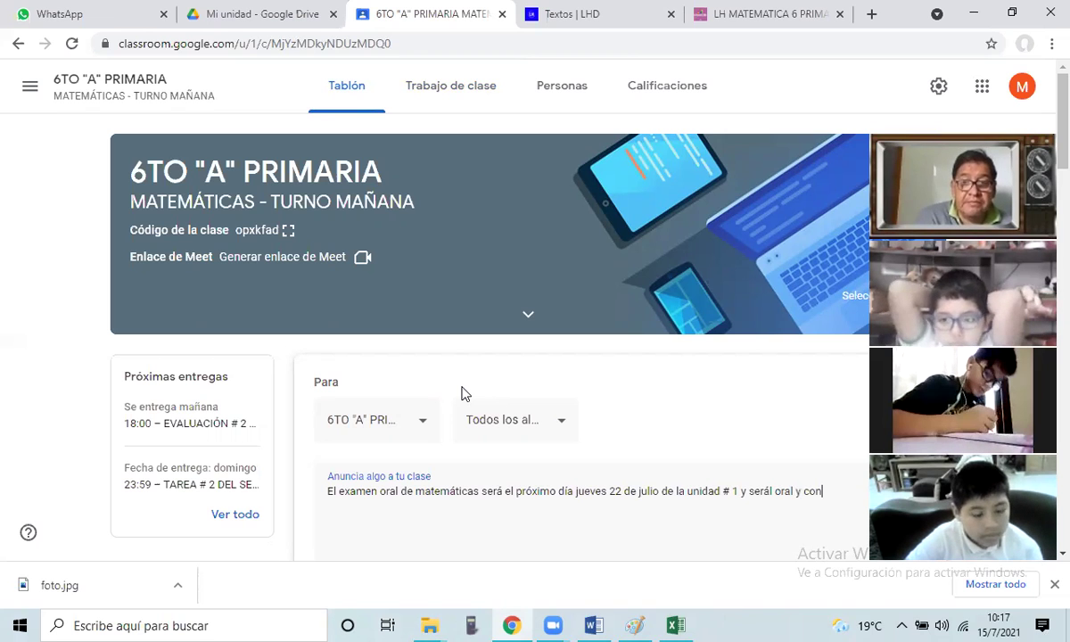
text( cámara e)
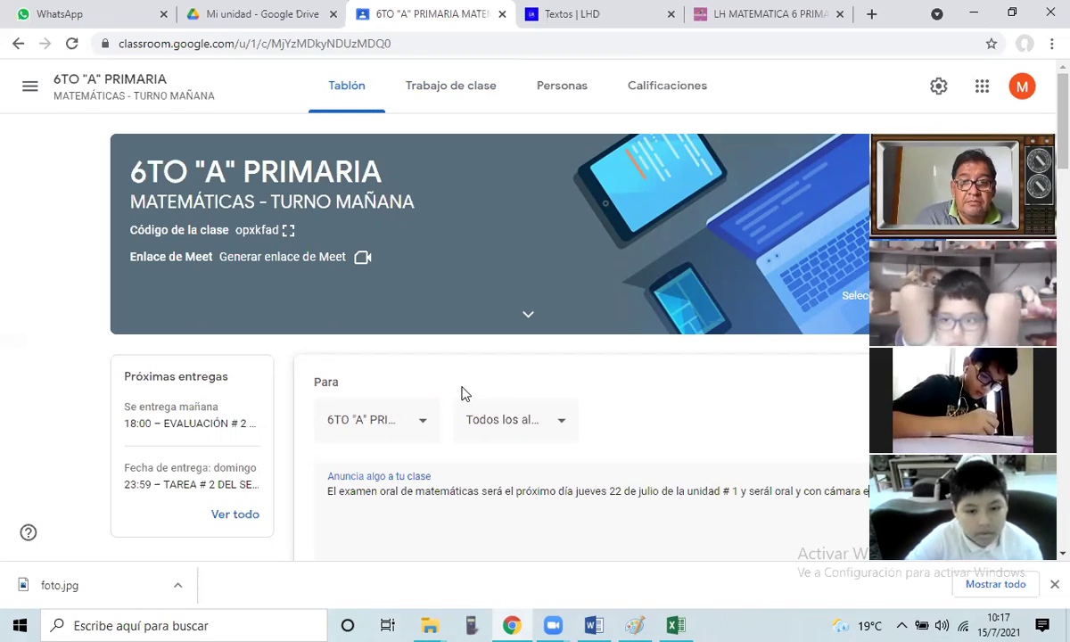
text(ncendida.)
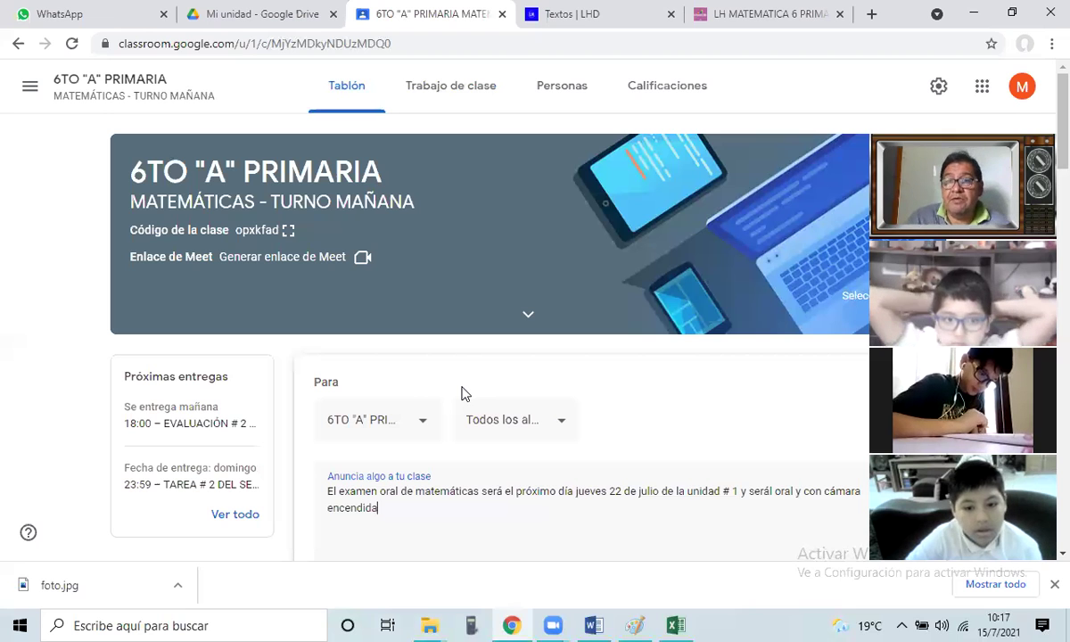